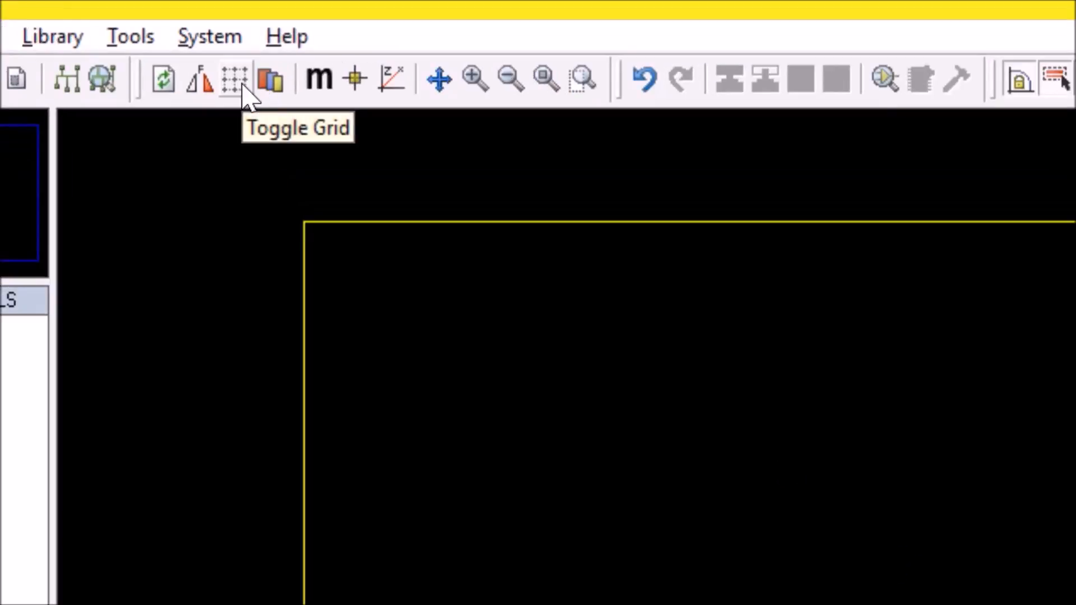
- Toggle the layout grid display through dots to a line grid
click(243, 84)
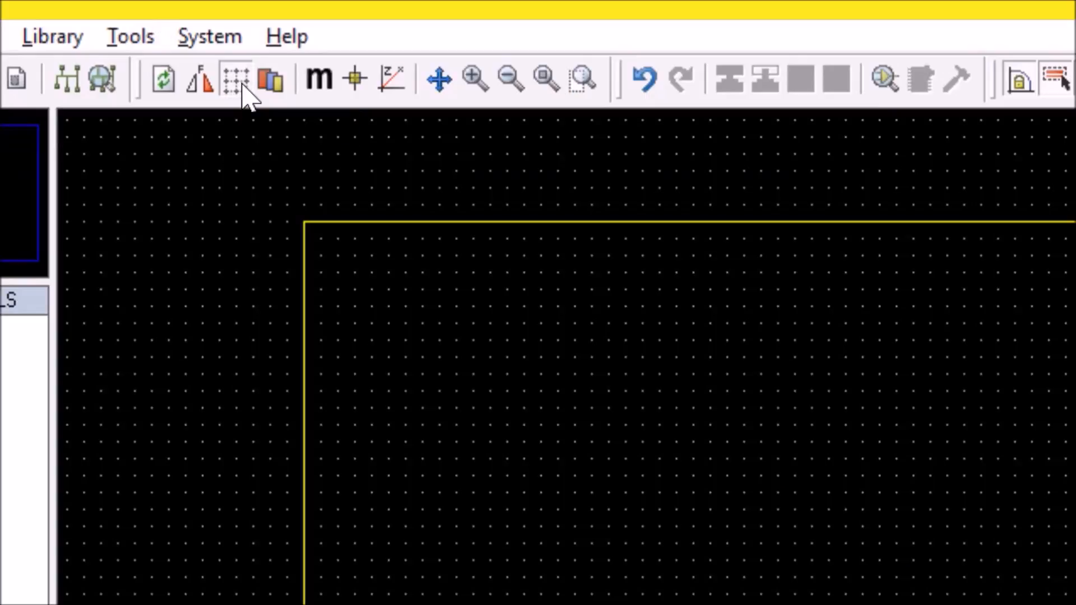
click(243, 85)
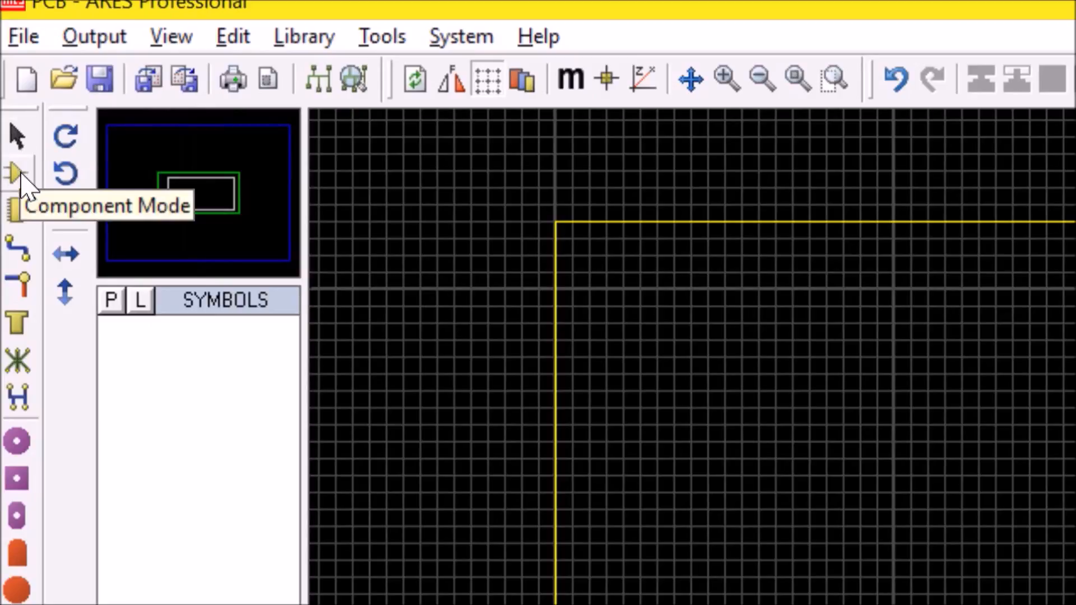
- Switch from selection through Component mode to Package mode, and open the package picker
click(18, 135)
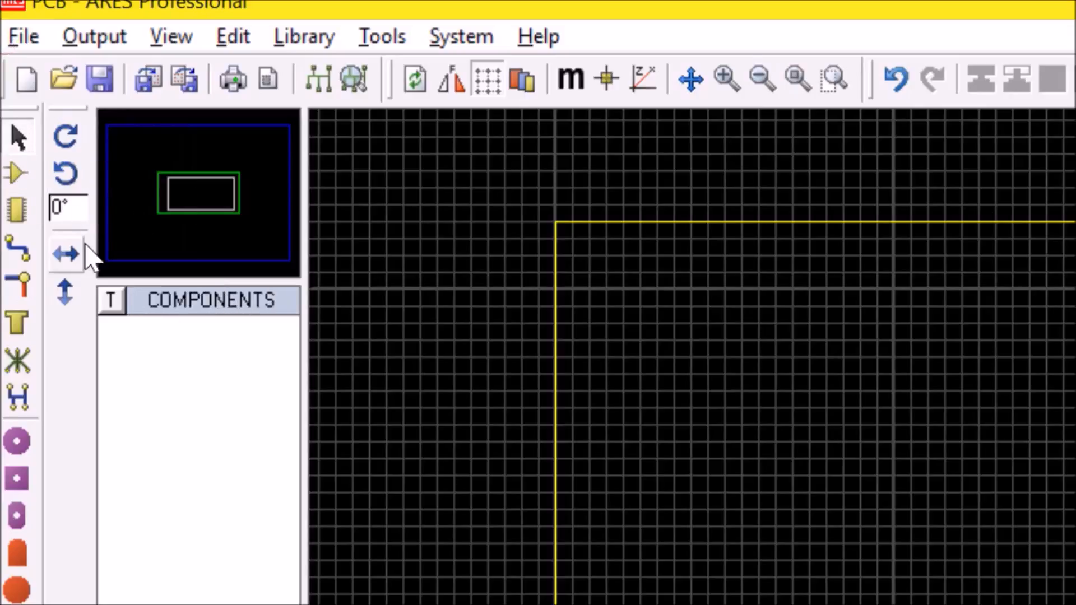
click(21, 174)
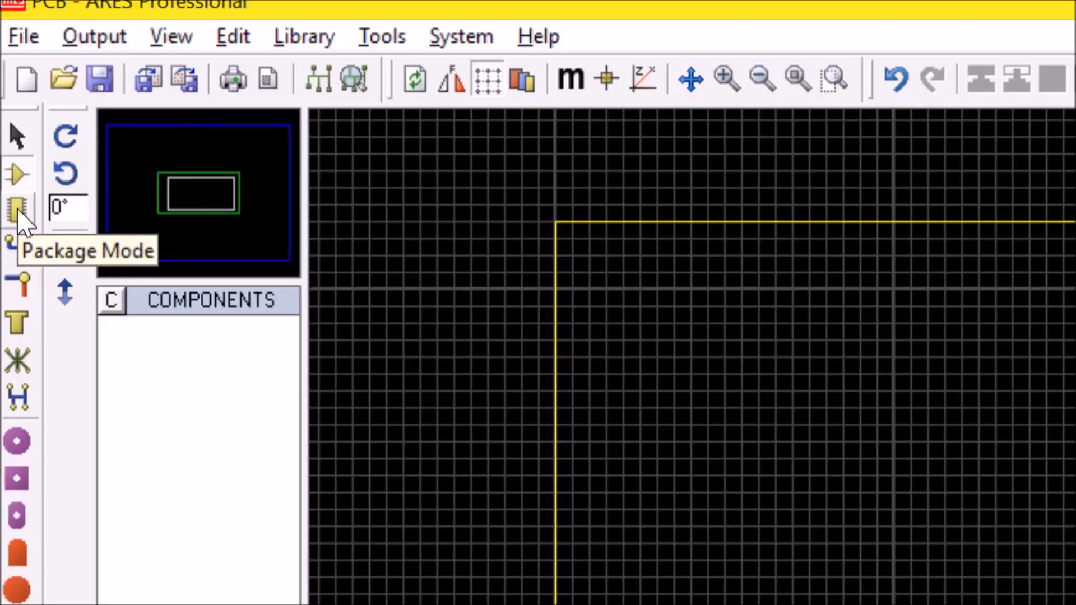
click(17, 209)
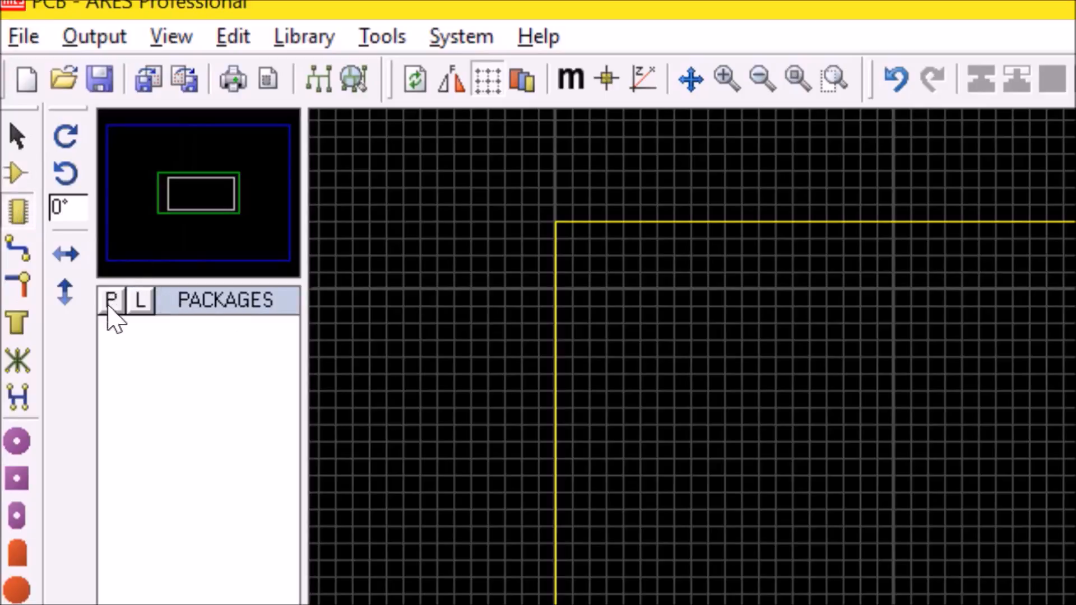
click(110, 304)
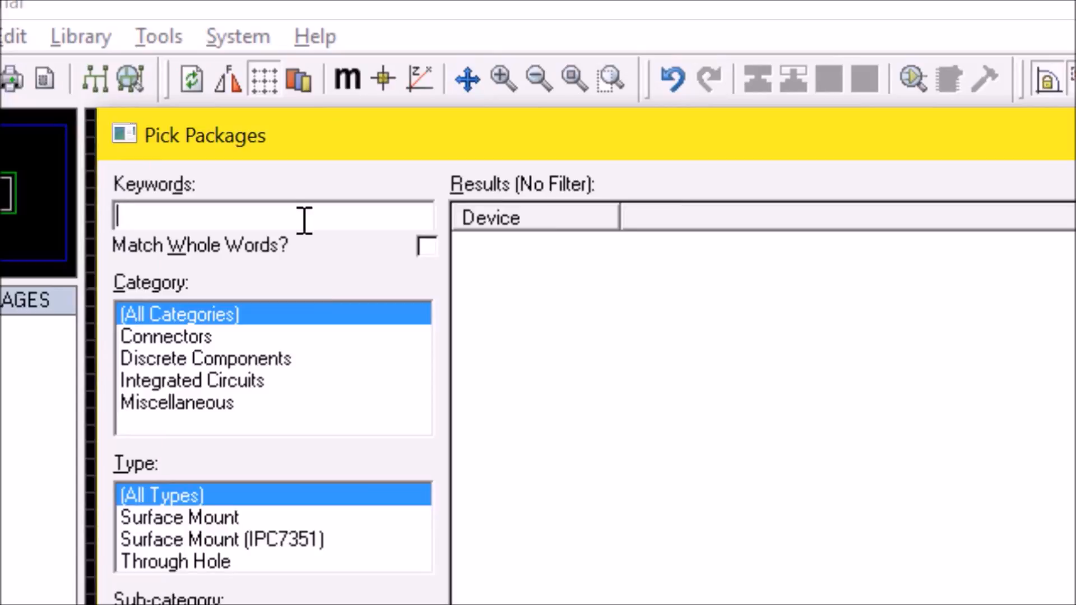
- Search the package library with the keywords "2 connectors"
text(t)
key(BackSpace)
text(2 xonnectors)
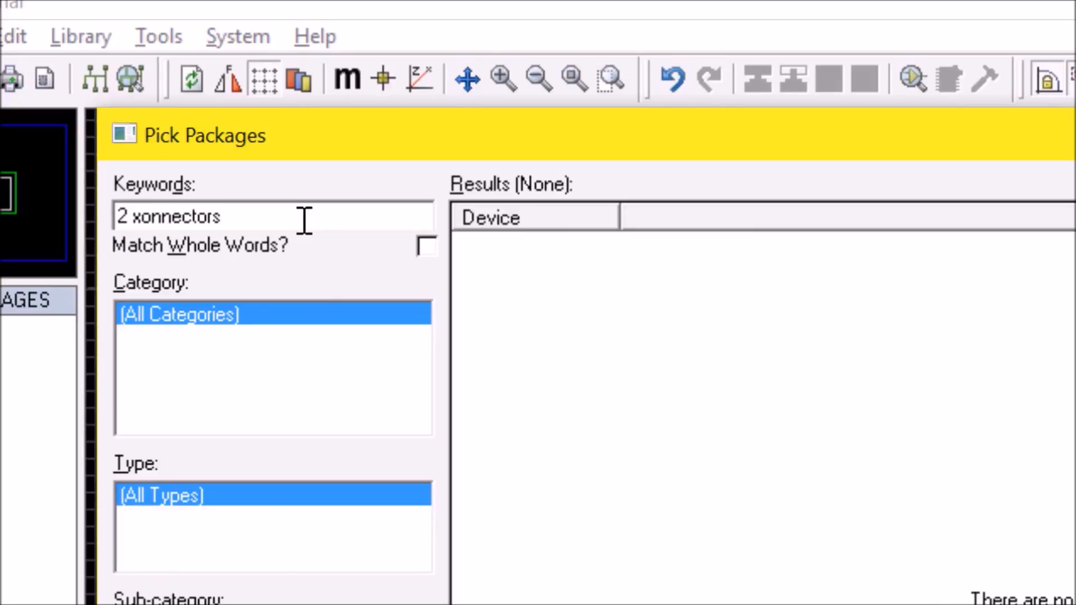
key(Left)
key(Left)
key(Left)
key(Left)
key(Left)
key(Left)
key(Left)
key(Left)
key(Left)
key(BackSpace)
text(c)
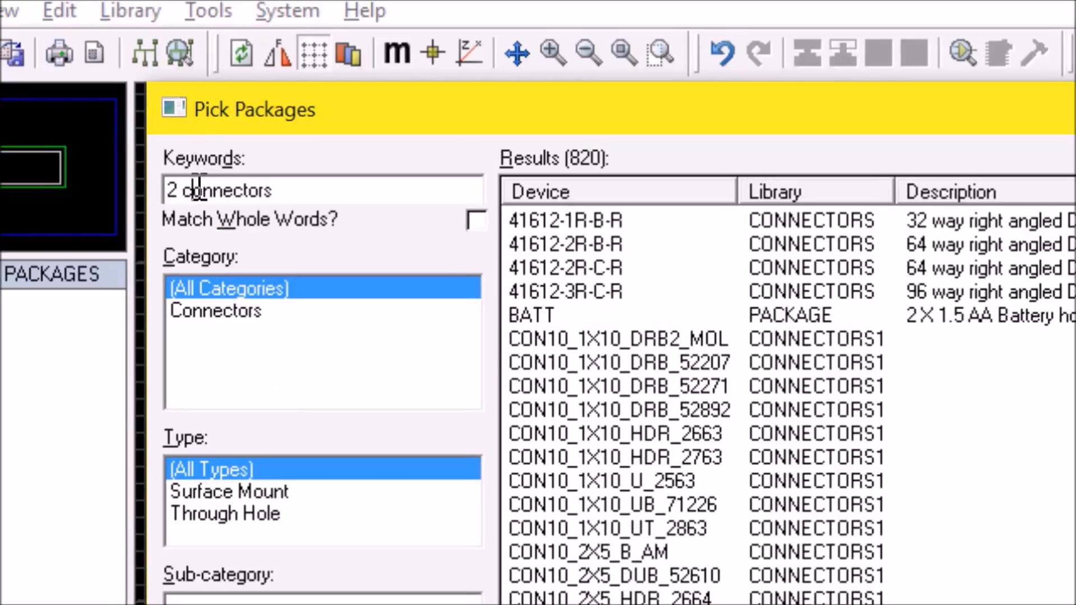
- Shorten the package search keywords to "connectors"
click(178, 190)
key(BackSpace)
key(BackSpace)
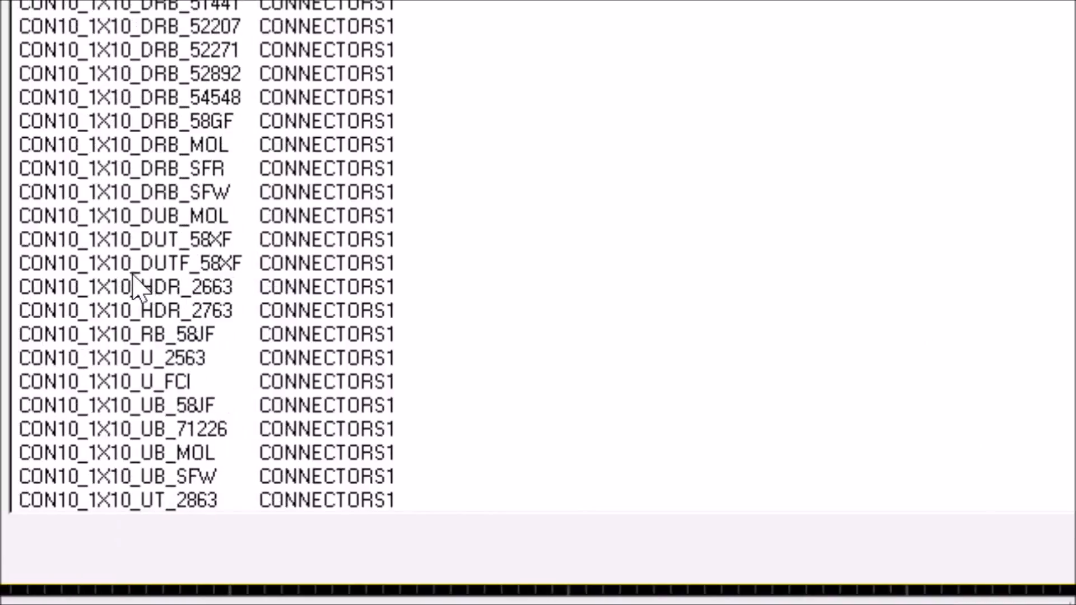
- Browse the connector package results from the CON10 entries down to the CONN-SIL single-row headers
click(102, 359)
key(Down)
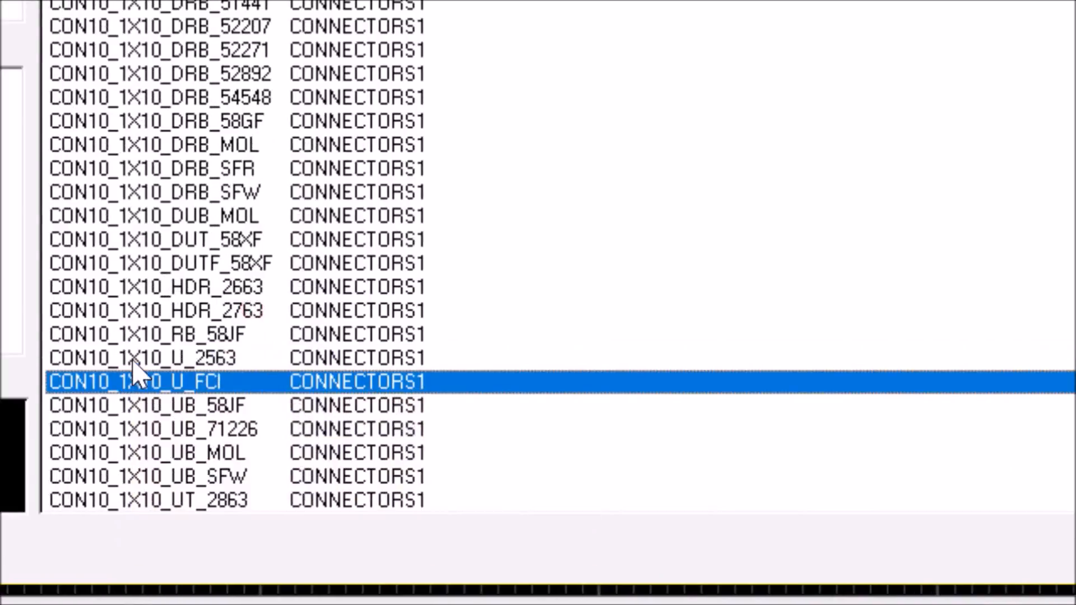
key(Down)
key(Down)
key(Down)
key(Down)
key(Down)
key(Down)
key(Down)
key(Down)
key(Down)
key(Down)
key(Down)
key(Down)
key(Down)
key(Down)
key(Down)
key(Down)
key(Down)
key(Down)
key(Down)
key(Down)
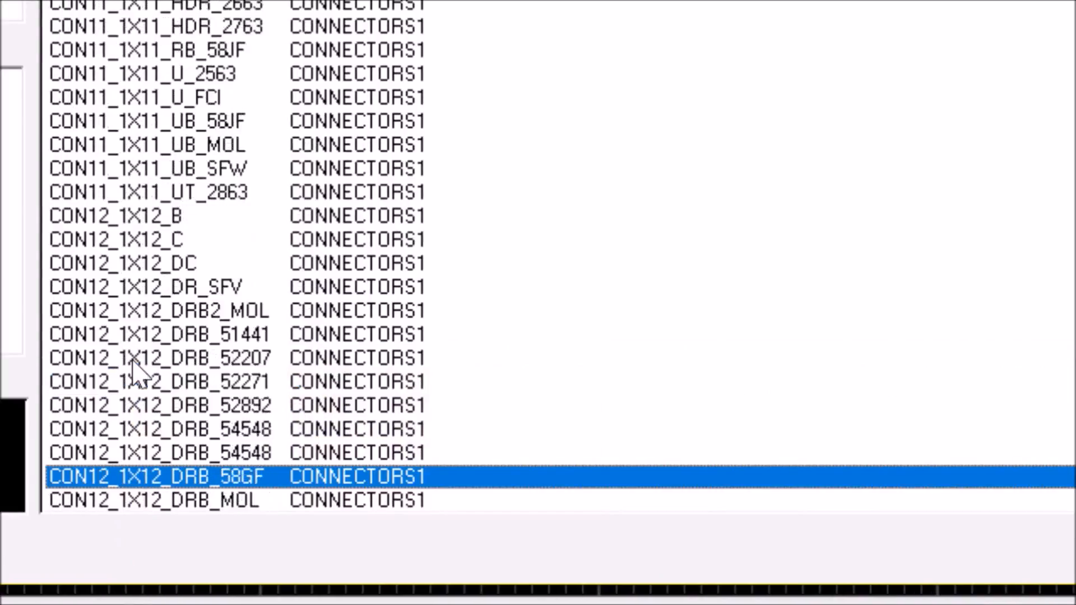
key(Down)
key(Down)
key(Down)
key(Down)
key(Down)
key(Down)
key(Down)
key(Down)
key(Down)
key(Down)
key(Down)
key(Down)
key(Down)
key(Down)
key(Down)
key(Down)
key(Down)
key(Down)
key(Down)
key(Down)
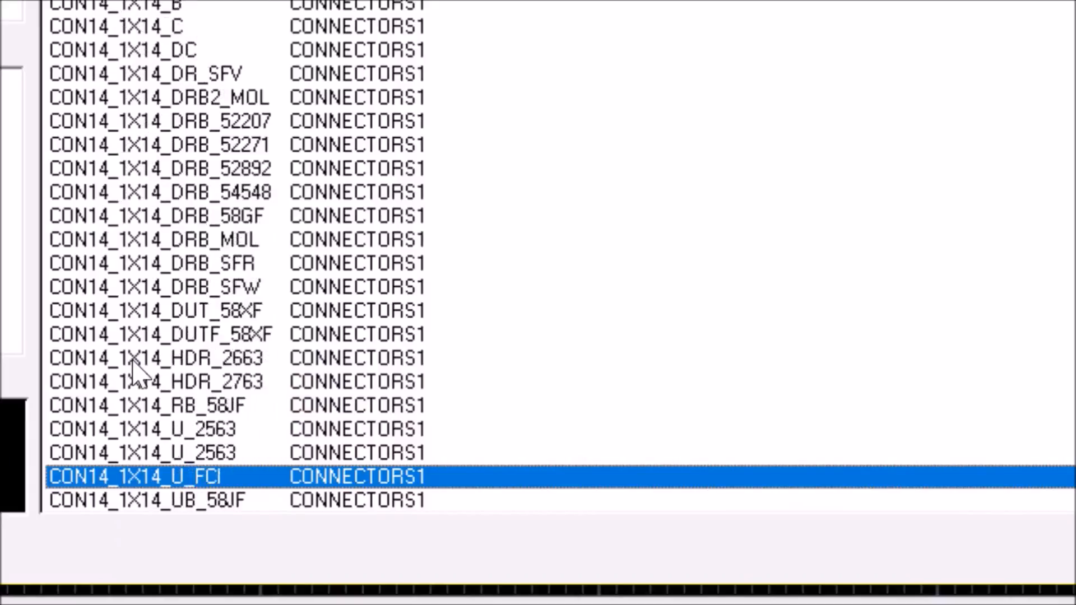
key(Down)
key(Down)
key(Down)
key(Down)
key(Down)
key(Down)
key(Down)
key(Down)
key(Down)
key(Down)
key(Down)
key(Down)
key(Down)
key(Down)
key(Down)
key(Down)
key(Down)
key(Down)
key(Down)
key(Down)
key(Down)
key(Down)
key(Down)
key(Down)
key(Down)
key(Down)
key(Down)
key(Down)
key(Down)
key(Down)
key(Down)
key(Down)
key(Down)
key(Down)
key(Down)
key(Down)
key(Down)
key(Down)
key(Down)
key(Down)
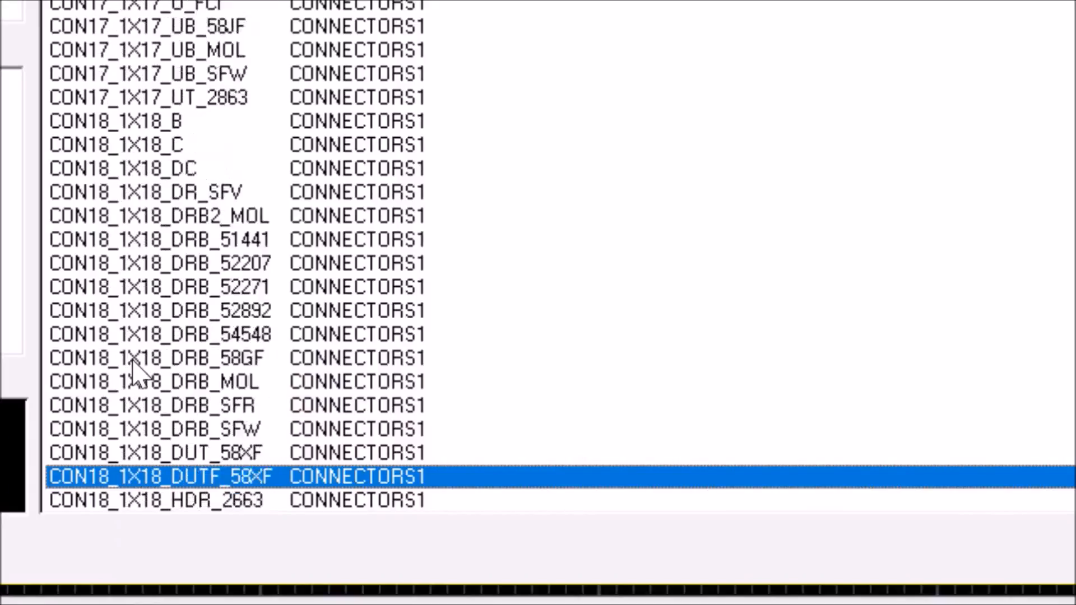
key(Down)
key(Down)
key(Down)
key(Down)
key(Down)
key(Down)
key(Down)
key(Down)
key(Down)
key(Down)
key(Down)
key(Down)
key(Down)
key(Down)
key(Down)
key(Down)
key(Down)
key(Down)
key(Down)
key(Down)
key(Down)
key(Down)
key(Down)
key(Down)
key(Down)
key(Down)
key(Down)
key(Down)
key(Down)
key(Down)
key(Down)
key(Down)
key(Down)
key(Down)
key(Down)
key(Down)
key(Down)
key(Down)
key(Down)
key(Down)
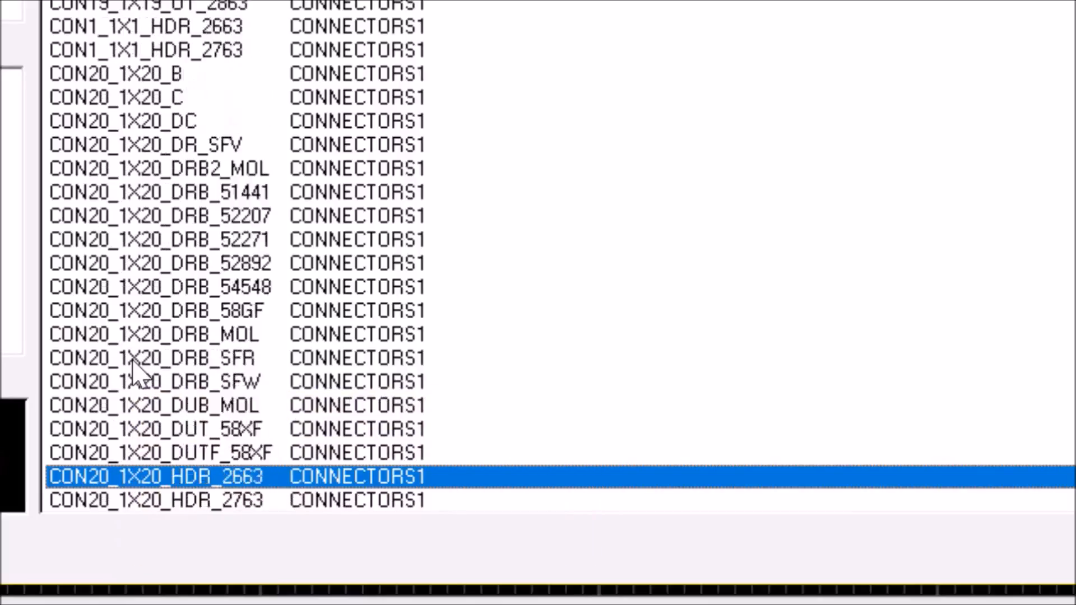
key(Down)
key(Down)
key(Down)
key(Down)
key(Down)
key(Down)
key(Down)
key(Down)
key(Down)
key(Down)
key(Down)
key(Down)
key(Down)
key(Down)
key(Down)
key(Down)
key(Down)
key(Down)
key(Down)
key(Down)
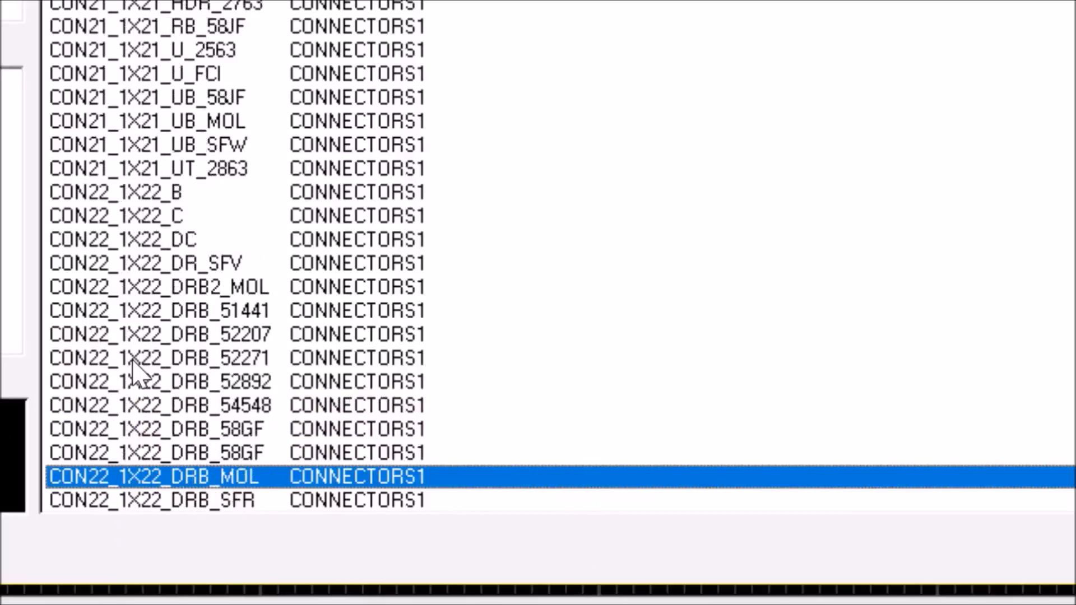
key(Down)
key(Down)
key(Down)
key(Down)
key(Down)
key(Down)
key(Down)
key(Down)
key(Down)
key(Down)
key(Down)
key(Down)
key(Down)
key(Down)
key(Down)
key(Down)
key(Down)
key(Down)
key(Down)
key(Down)
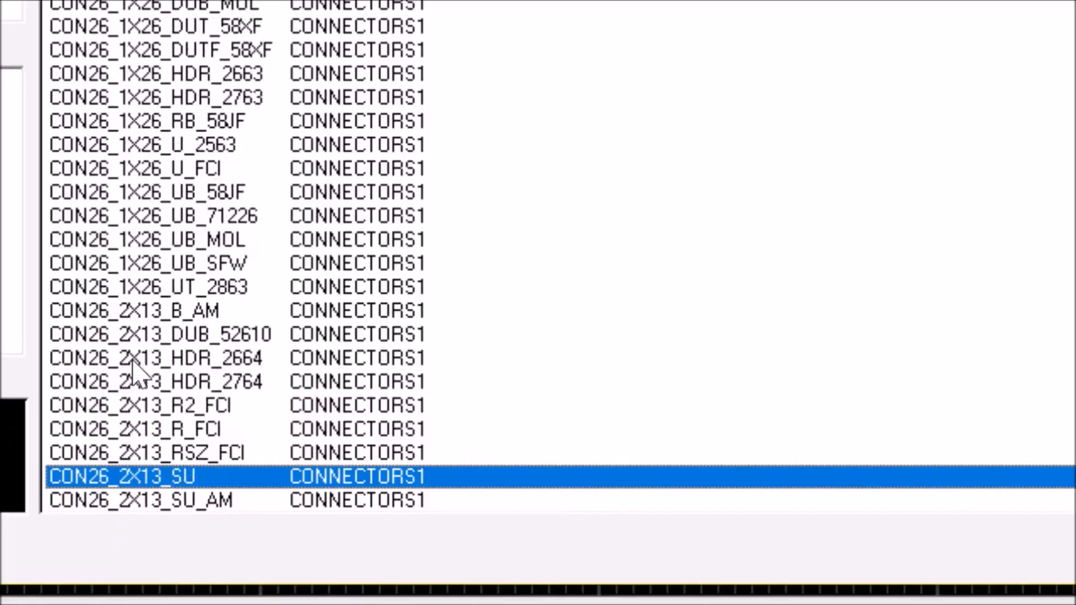
key(Down)
key(Down)
key(Down)
key(Down)
key(Down)
key(Down)
key(Down)
key(Down)
key(Down)
key(Down)
key(Down)
key(Down)
key(Down)
key(Down)
key(Down)
key(Down)
key(Down)
key(Down)
key(Down)
key(Down)
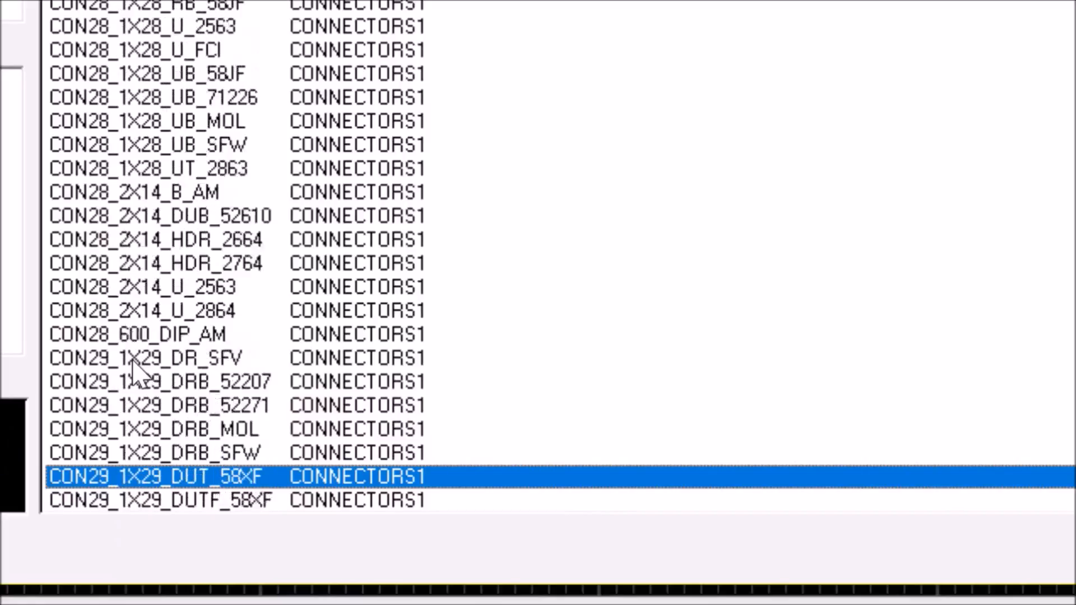
key(Down)
key(Down)
key(Down)
key(Down)
key(Down)
key(Down)
key(Down)
key(Down)
key(Down)
key(Down)
key(Down)
key(Down)
key(Down)
key(Down)
key(Down)
key(Down)
key(Down)
key(Down)
key(Down)
key(Down)
key(Down)
key(Down)
key(Down)
key(Down)
key(Down)
key(Down)
key(Down)
key(Down)
key(Down)
key(Down)
key(Down)
key(Down)
key(Down)
key(Down)
key(Down)
key(Down)
key(Down)
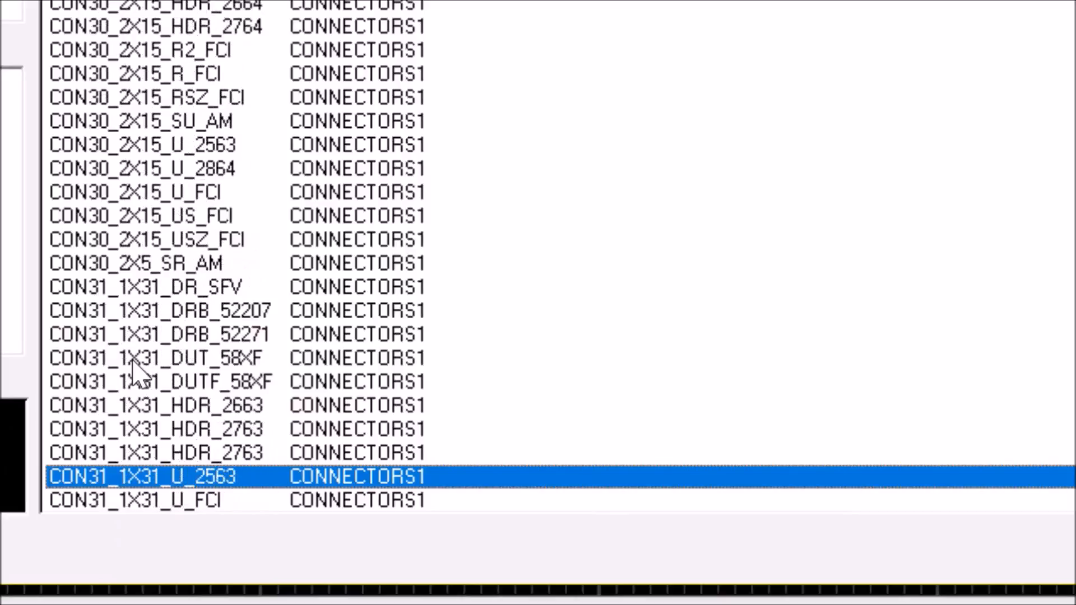
key(Down)
key(Down)
key(Down)
key(Down)
key(Down)
key(Down)
key(Down)
key(Down)
key(Down)
key(Down)
key(Down)
key(Down)
key(Down)
key(Down)
key(Down)
key(Down)
key(Down)
key(Down)
key(Down)
key(Down)
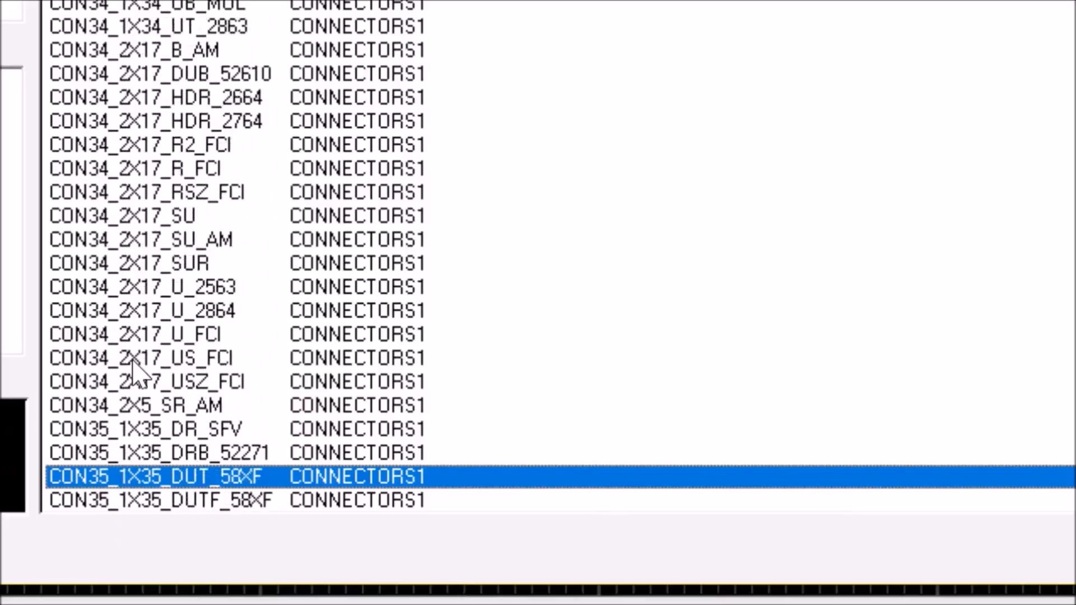
key(Down)
key(Down)
key(Down)
key(Down)
key(Down)
key(Down)
key(Down)
key(Down)
key(Down)
key(Down)
key(Down)
key(Down)
key(Down)
key(Down)
key(Down)
key(Down)
key(Down)
key(Down)
key(Down)
key(Down)
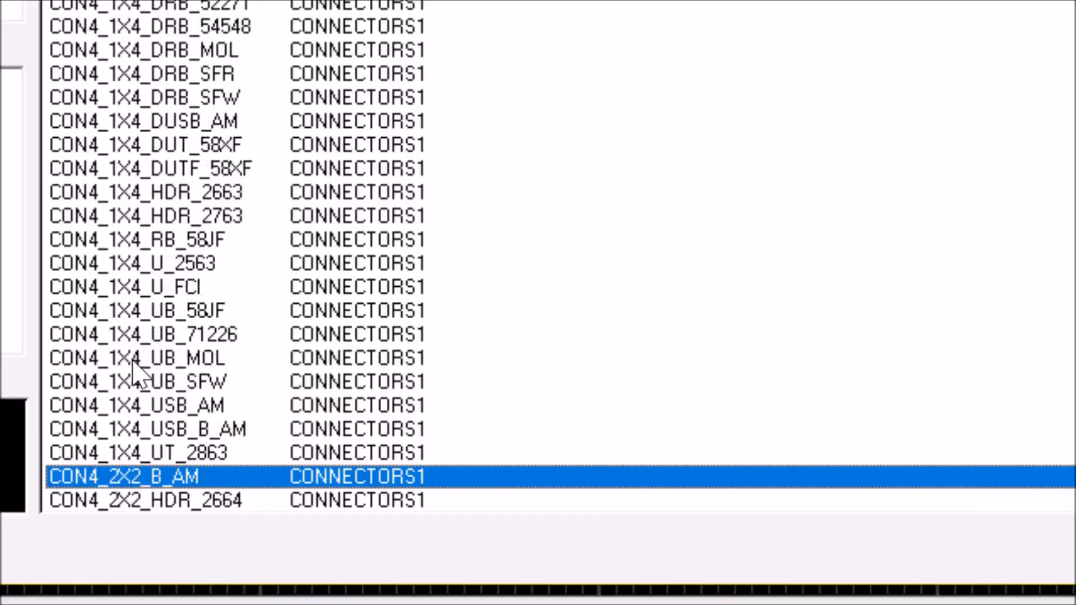
key(Down)
key(Down)
key(Down)
key(Down)
key(Down)
key(Down)
key(Down)
key(Down)
key(Down)
key(Down)
key(Down)
key(Down)
key(Down)
key(Down)
key(Down)
key(Down)
key(Down)
key(Down)
key(Down)
key(Down)
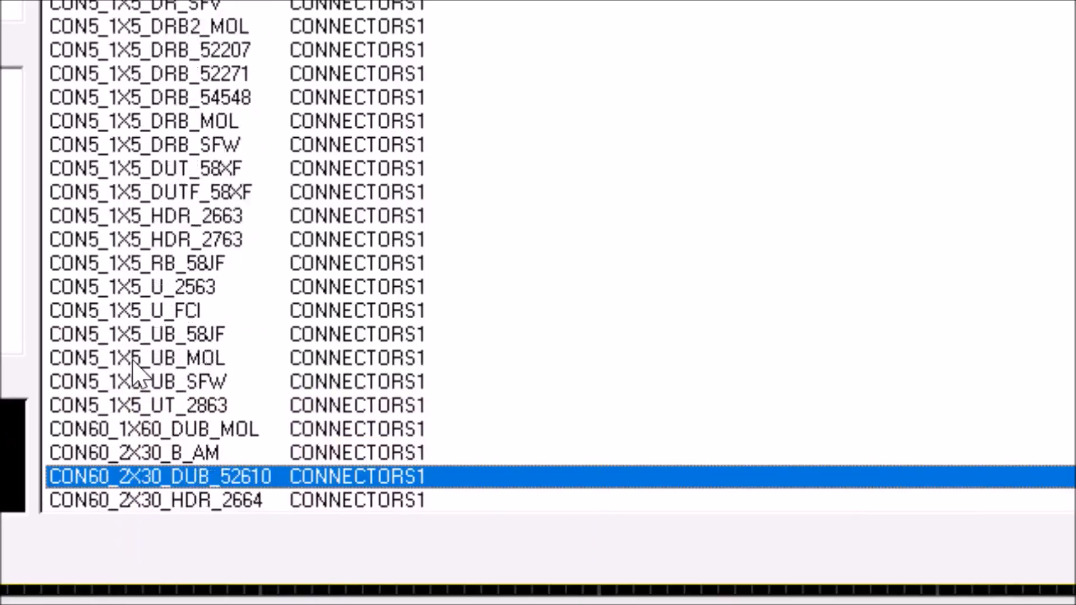
key(Down)
key(Down)
key(Down)
key(Down)
key(Down)
key(Down)
key(Down)
key(Down)
key(Down)
key(Down)
key(Down)
key(Down)
key(Down)
key(Down)
key(Down)
key(Down)
key(Down)
key(Down)
key(Down)
key(Down)
key(Down)
key(Down)
key(Down)
key(Down)
key(Down)
key(Down)
key(Down)
key(Down)
key(Down)
key(Down)
key(Down)
key(Down)
key(Down)
key(Down)
key(Down)
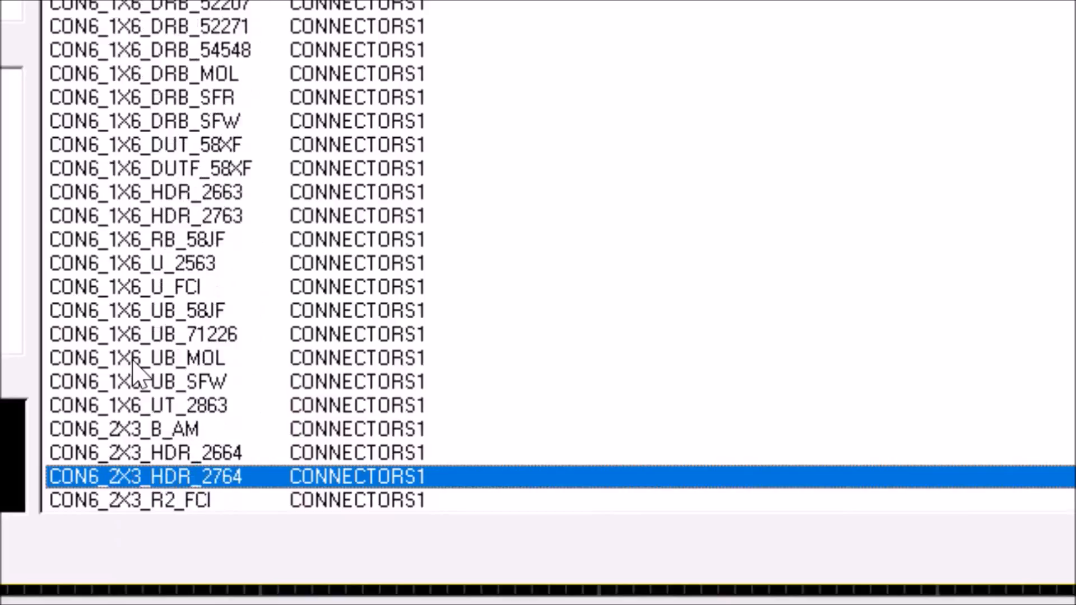
key(Down)
key(Down)
key(Down)
key(Down)
key(Down)
key(Down)
key(Down)
key(Down)
key(Down)
key(Down)
key(Down)
key(Down)
key(Down)
key(Down)
key(Down)
key(Down)
key(Down)
key(Down)
key(Down)
key(Down)
key(Down)
key(Down)
key(Down)
key(Down)
key(Down)
key(Down)
key(Down)
key(Down)
key(Down)
key(Down)
key(Down)
key(Down)
key(Down)
key(Down)
key(Down)
key(Down)
key(Down)
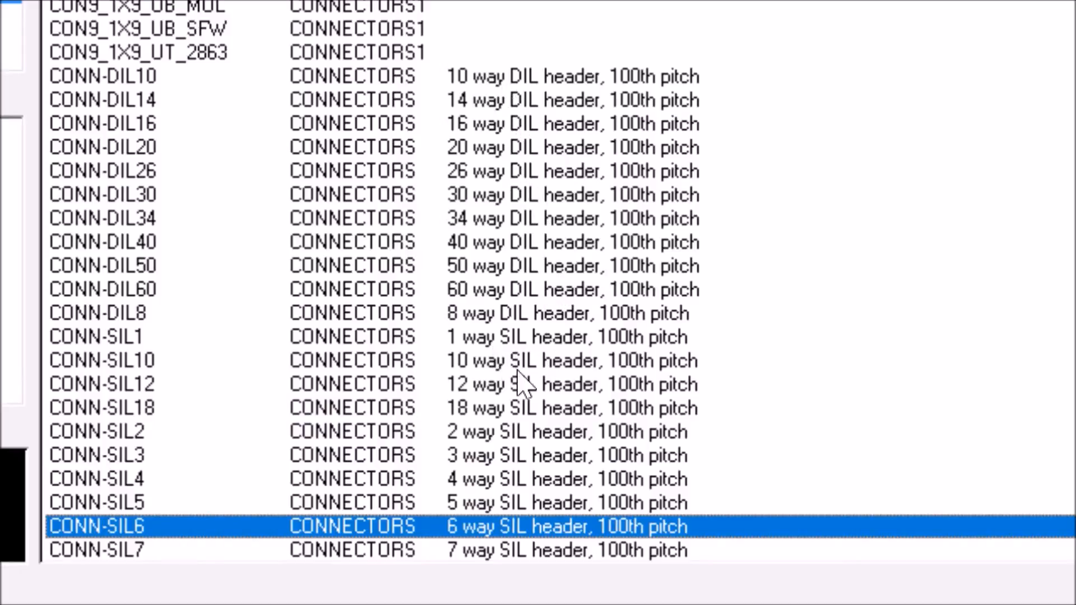
- Compare the previews of the CONN-SIL1, SIL2, SIL3, SIL4 and SIL18 headers, and add the two-way CONN-SIL2 to the package list
click(539, 436)
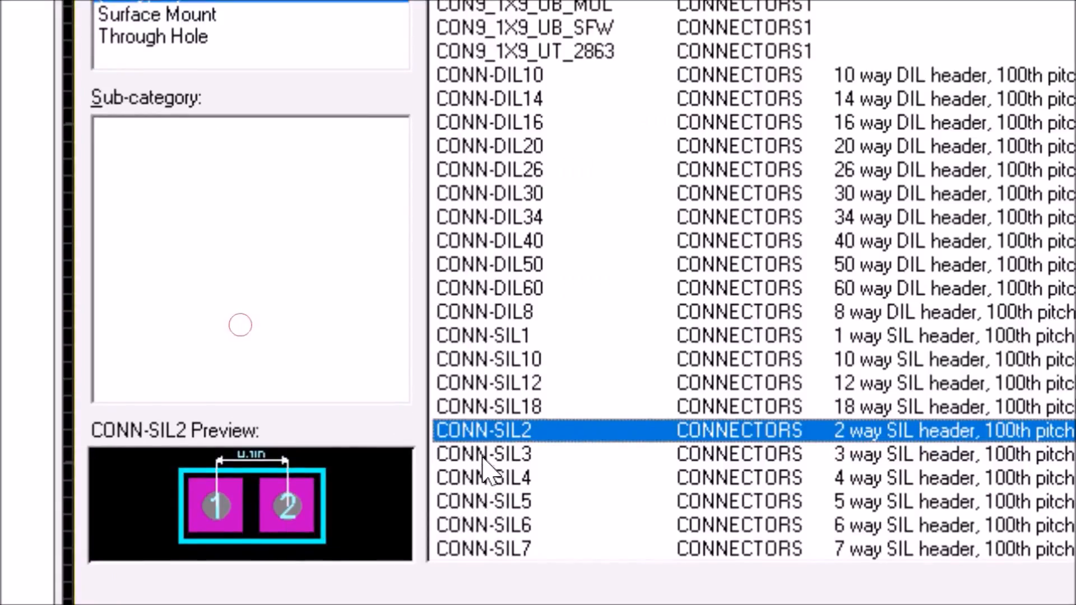
click(483, 455)
click(498, 479)
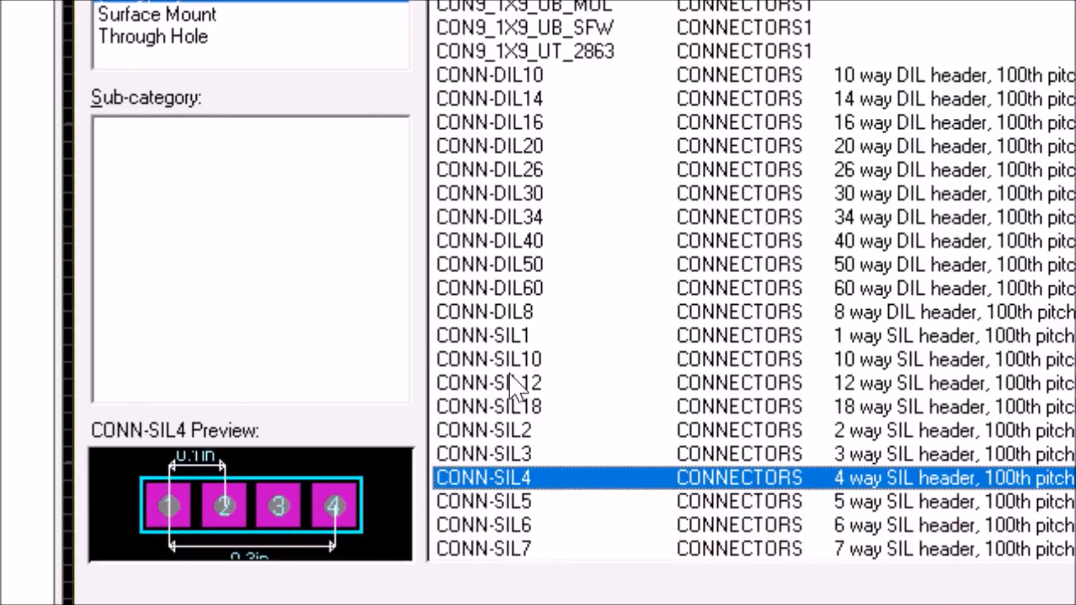
click(502, 335)
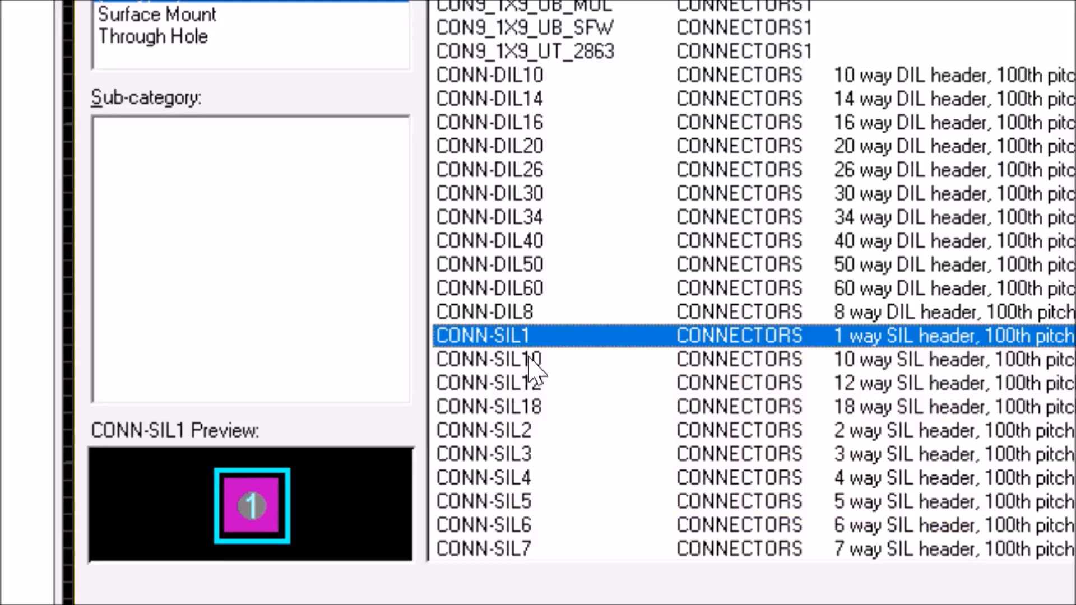
click(516, 412)
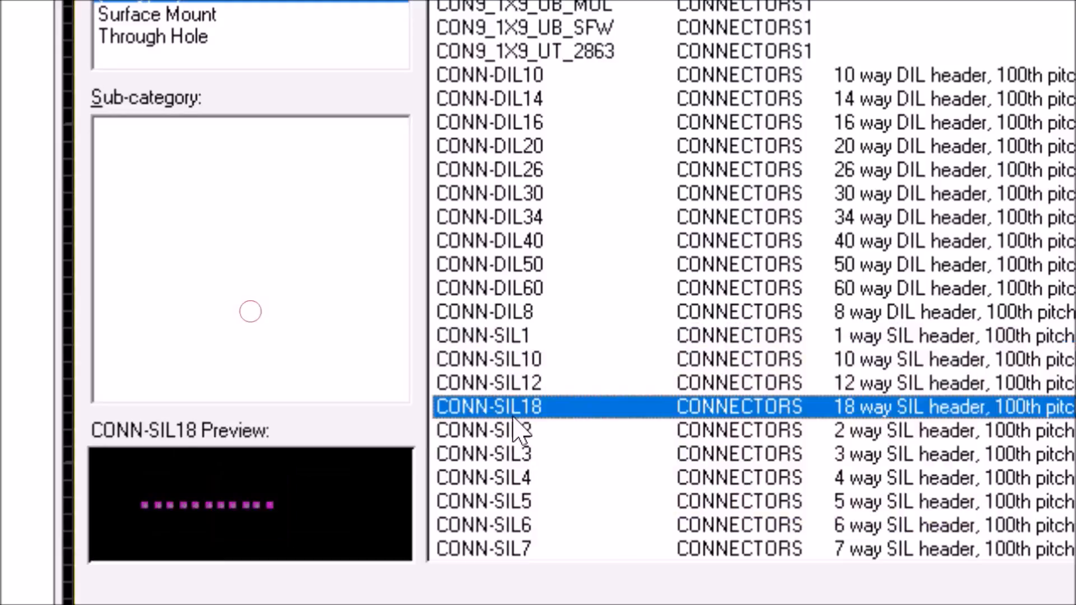
click(514, 439)
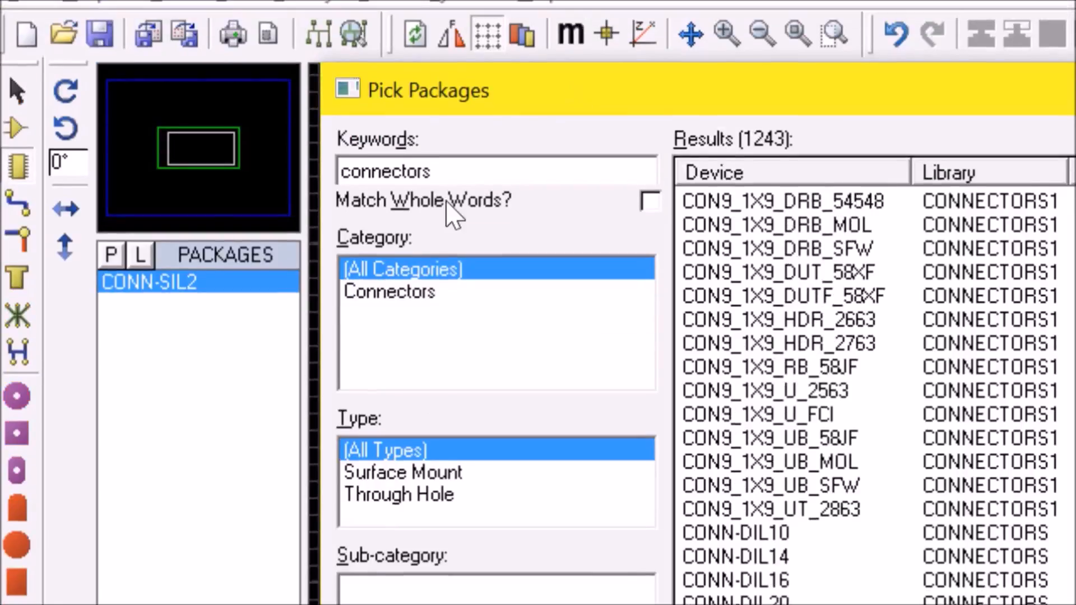
- Replace the package search keywords with "bridge"
click(447, 173)
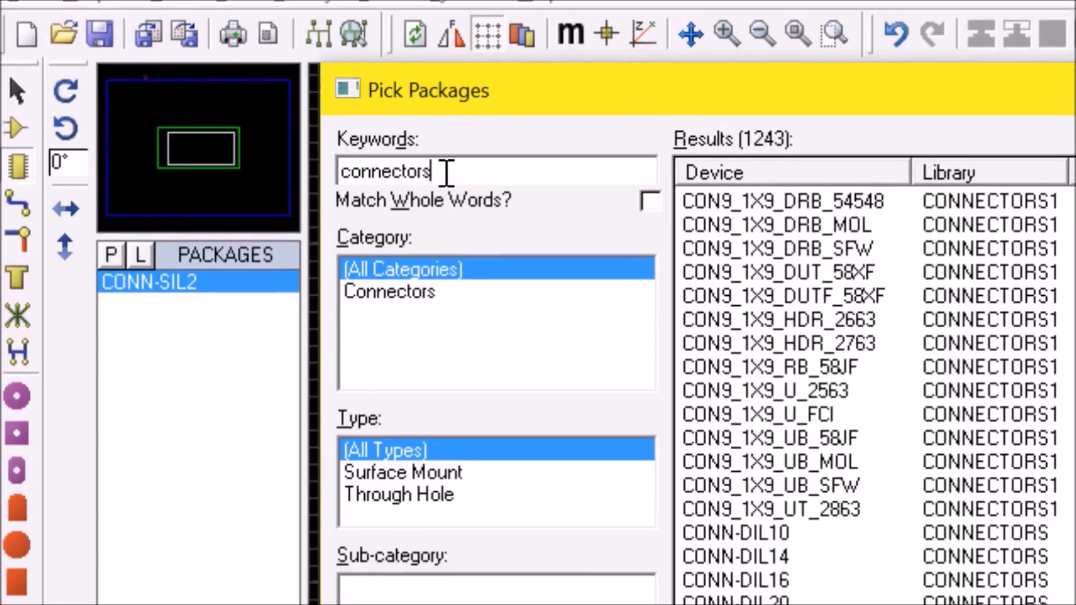
key(BackSpace)
key(BackSpace)
key(BackSpace)
key(BackSpace)
key(BackSpace)
key(BackSpace)
key(BackSpace)
key(BackSpace)
key(BackSpace)
key(BackSpace)
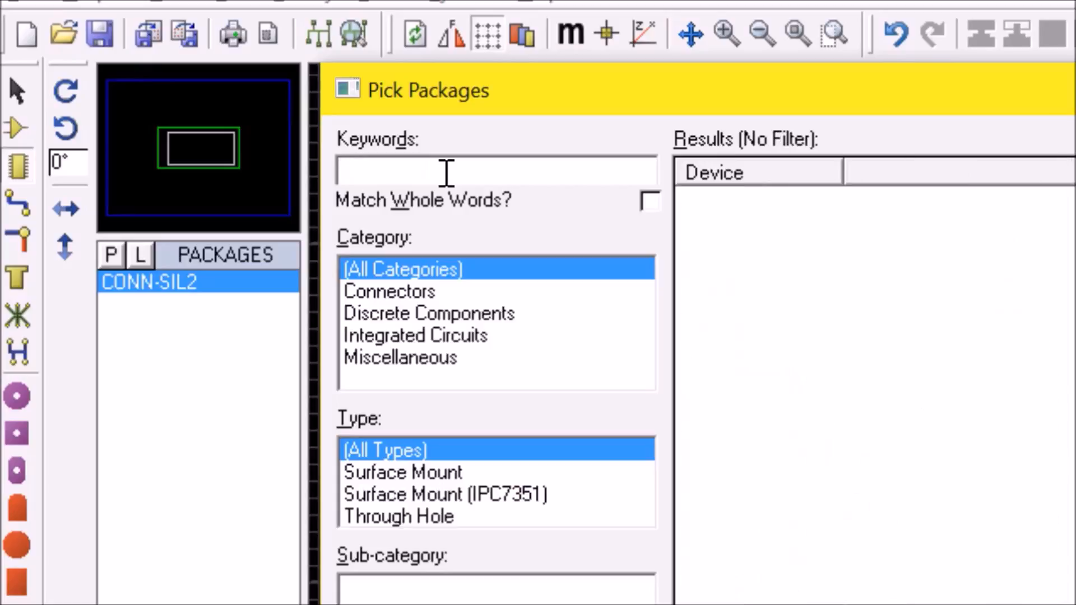
text(bridge)
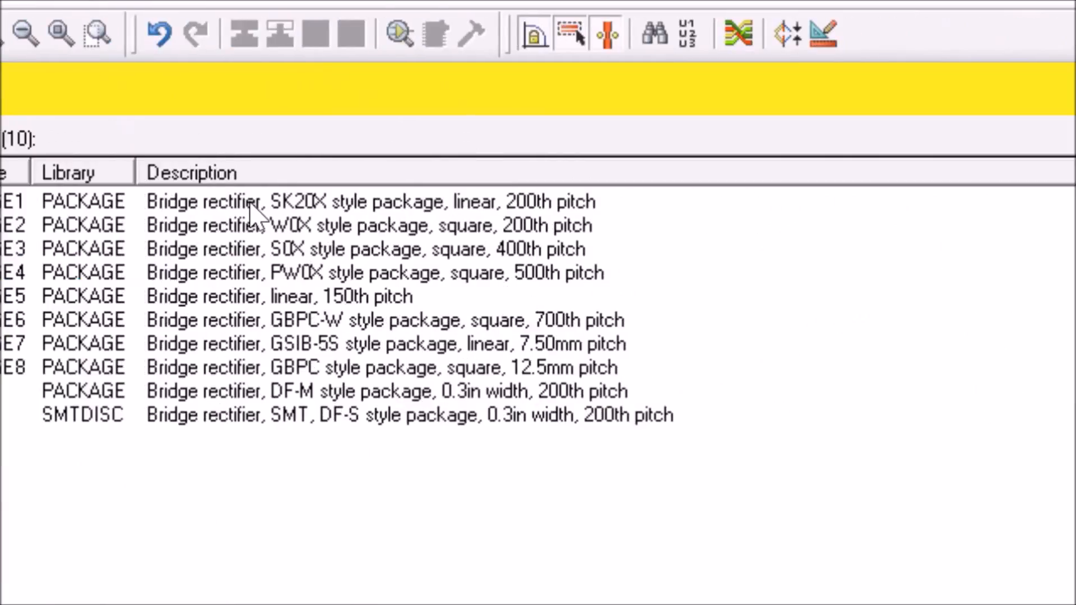
- Compare the previews of the BRIDGE1 to BRIDGE5 rectifiers and add the linear 150th-pitch BRIDGE5 to the package list
click(250, 205)
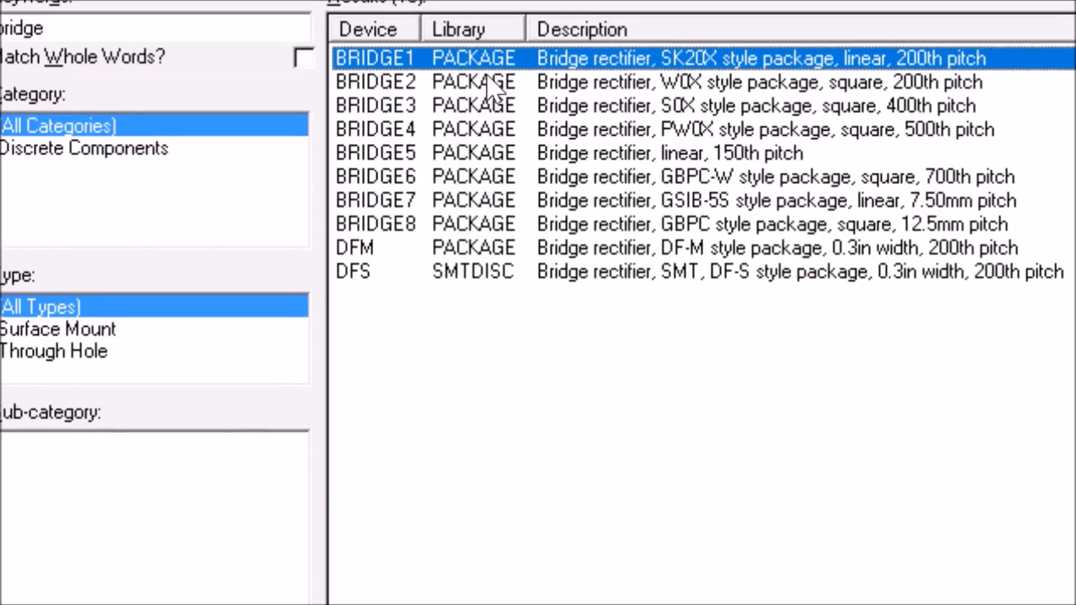
click(494, 23)
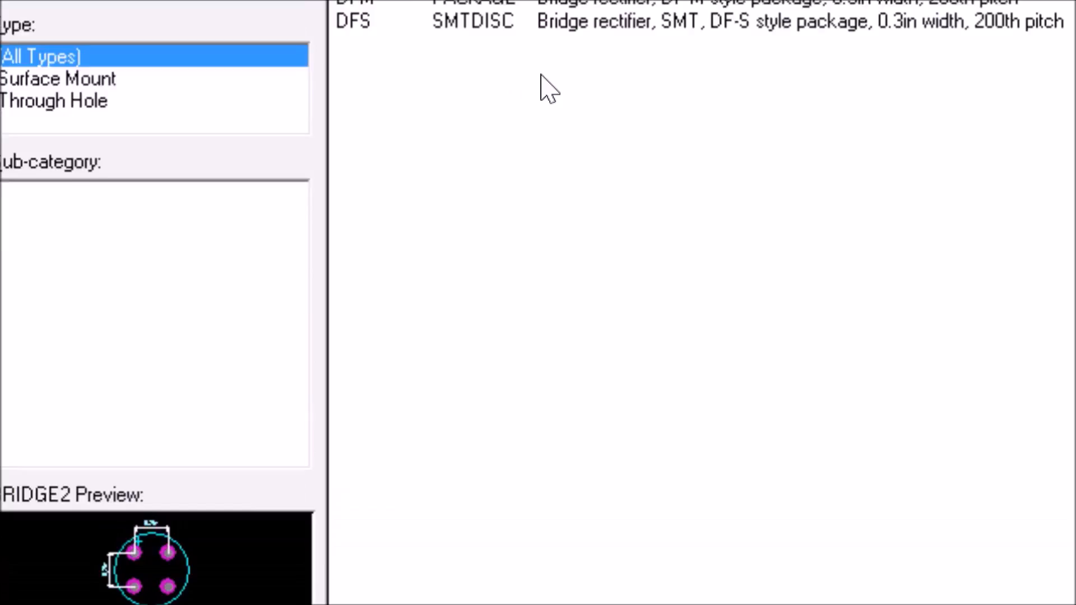
click(567, 83)
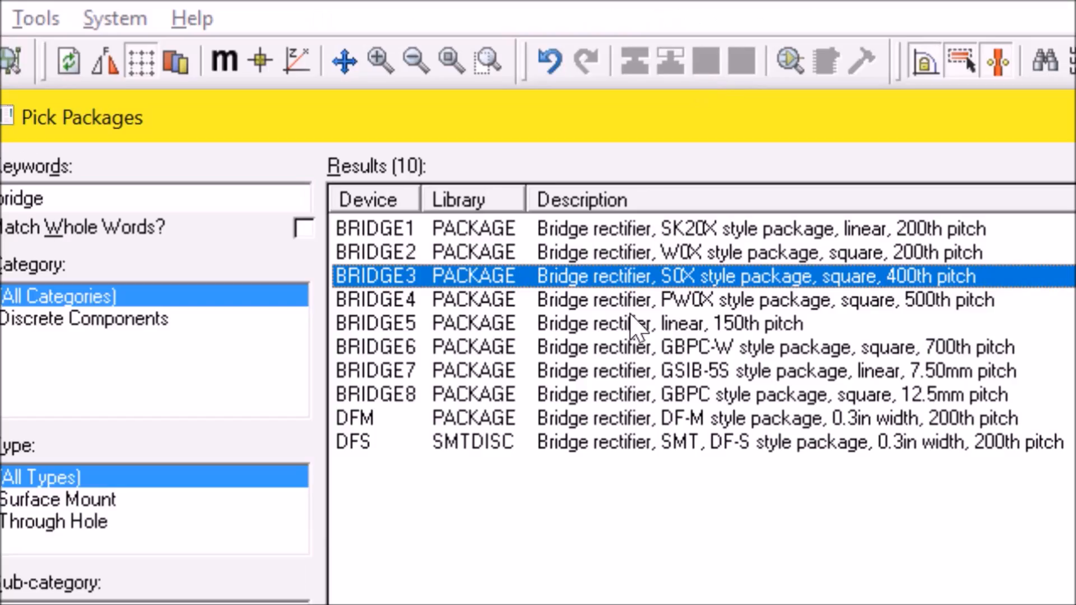
click(626, 300)
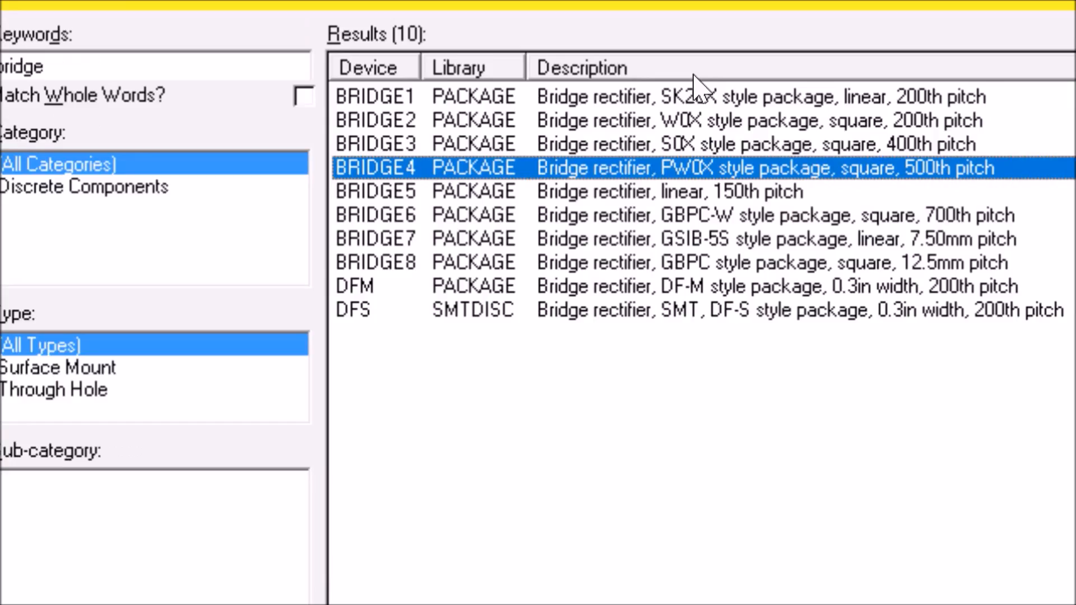
click(707, 195)
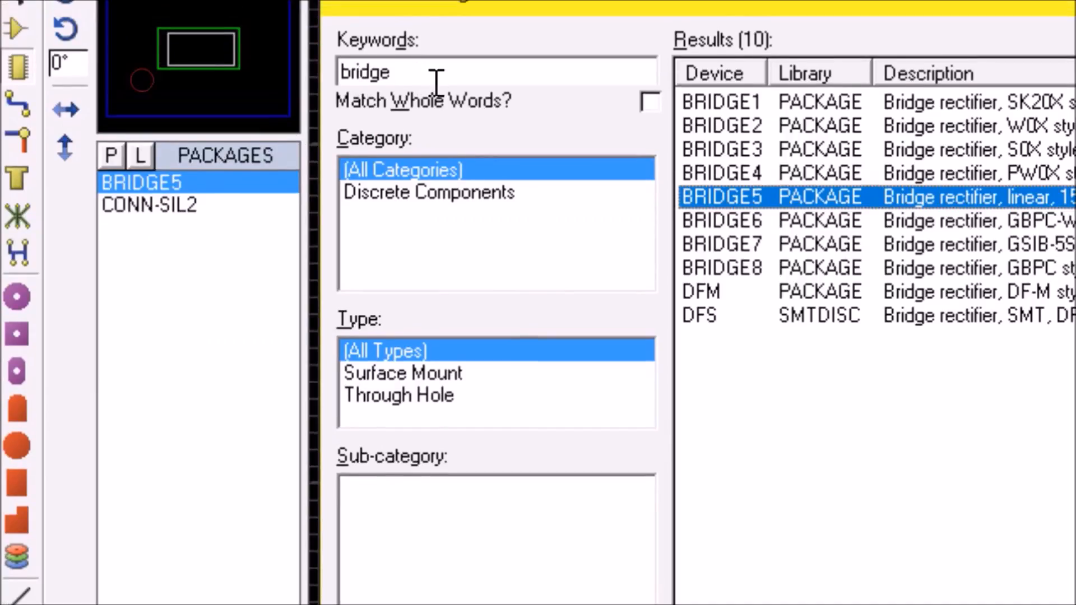
- Replace the package search keywords with "electrolytic"
key(BackSpace)
key(BackSpace)
key(BackSpace)
key(BackSpace)
key(BackSpace)
key(BackSpace)
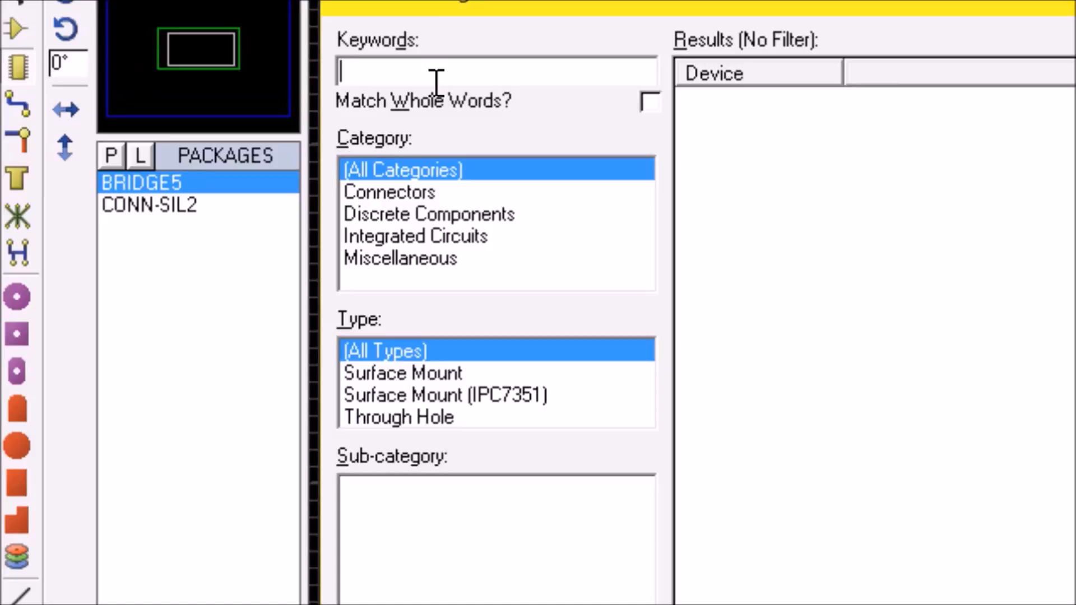
text(electro)
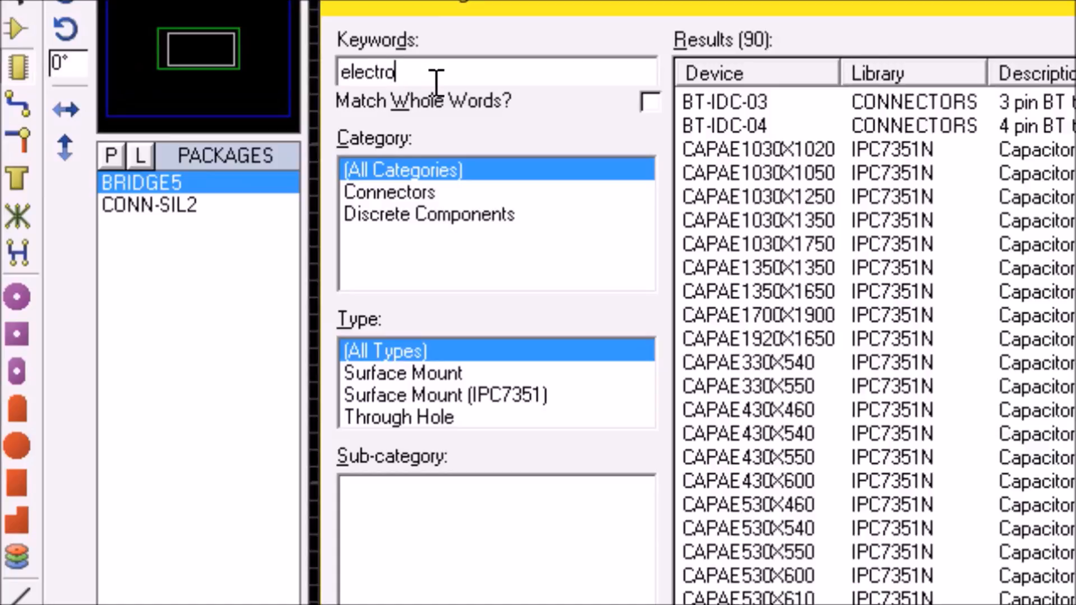
text(lict)
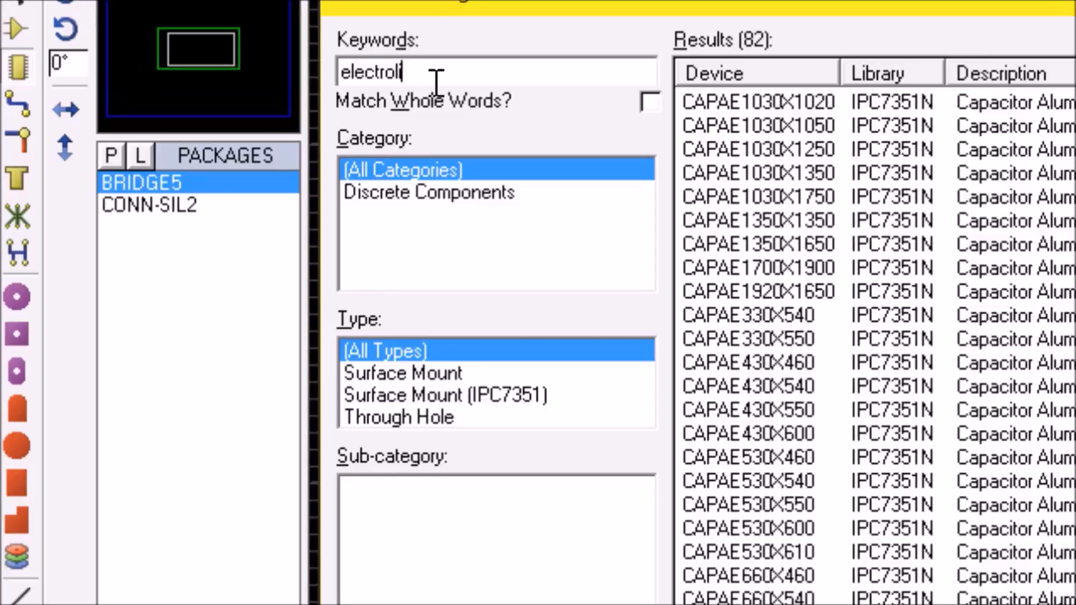
key(BackSpace)
key(BackSpace)
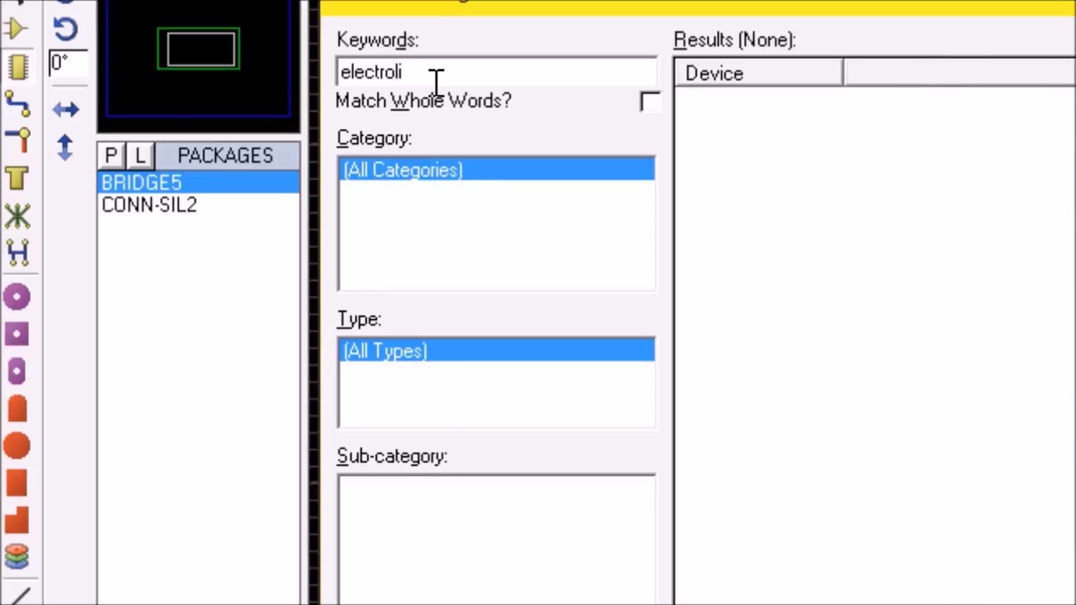
key(BackSpace)
key(BackSpace)
text(lytic)
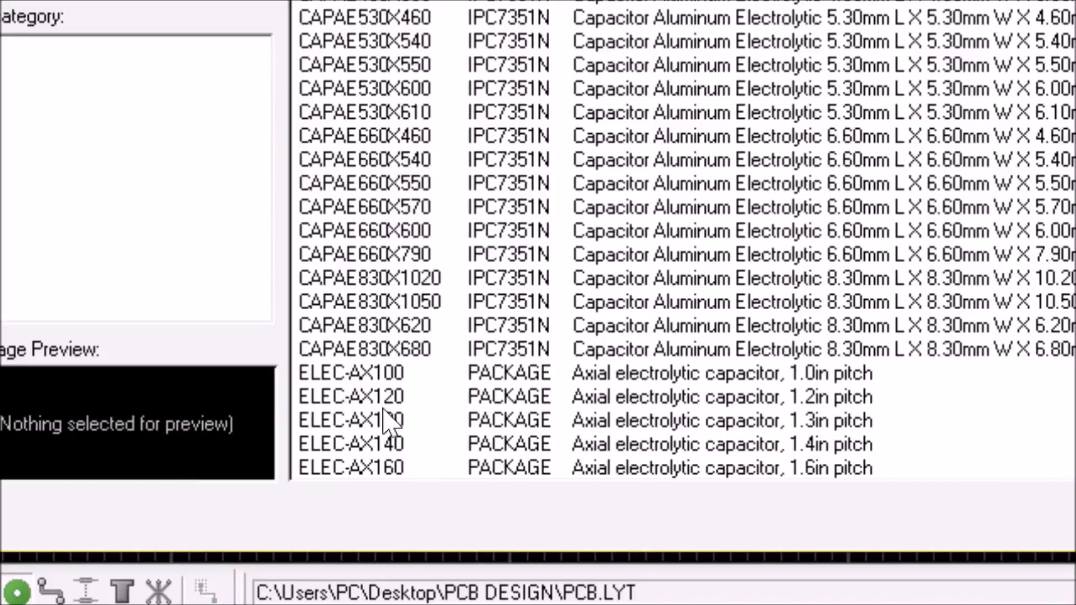
- Preview the axial and radial electrolytic capacitor packages from ELEC-AX100 onward, and add ELEC-RAD80M to the package list
mouse_move(385, 540)
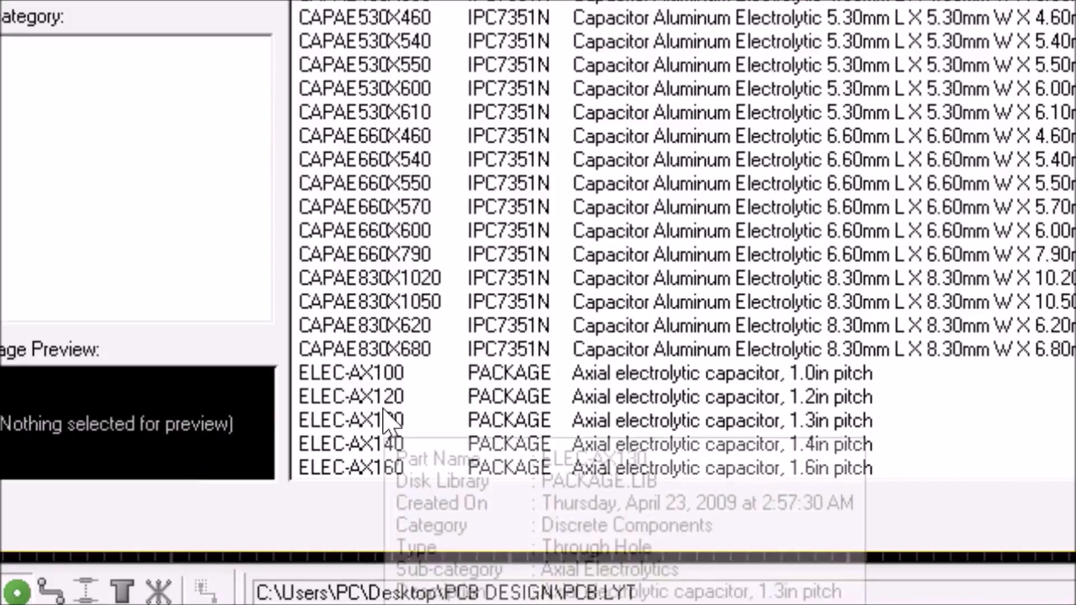
click(358, 377)
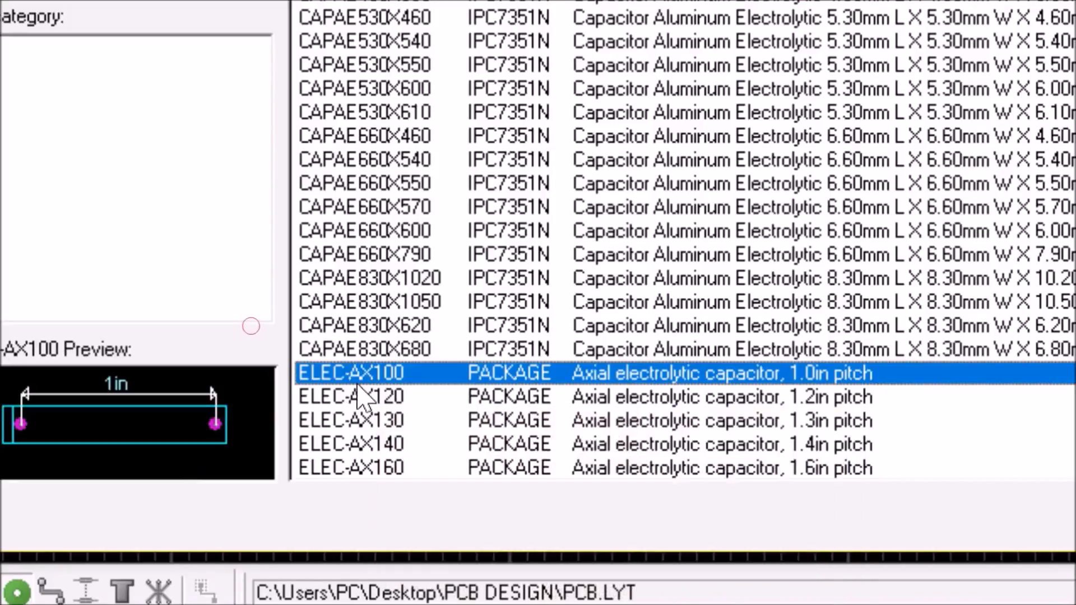
mouse_move(407, 399)
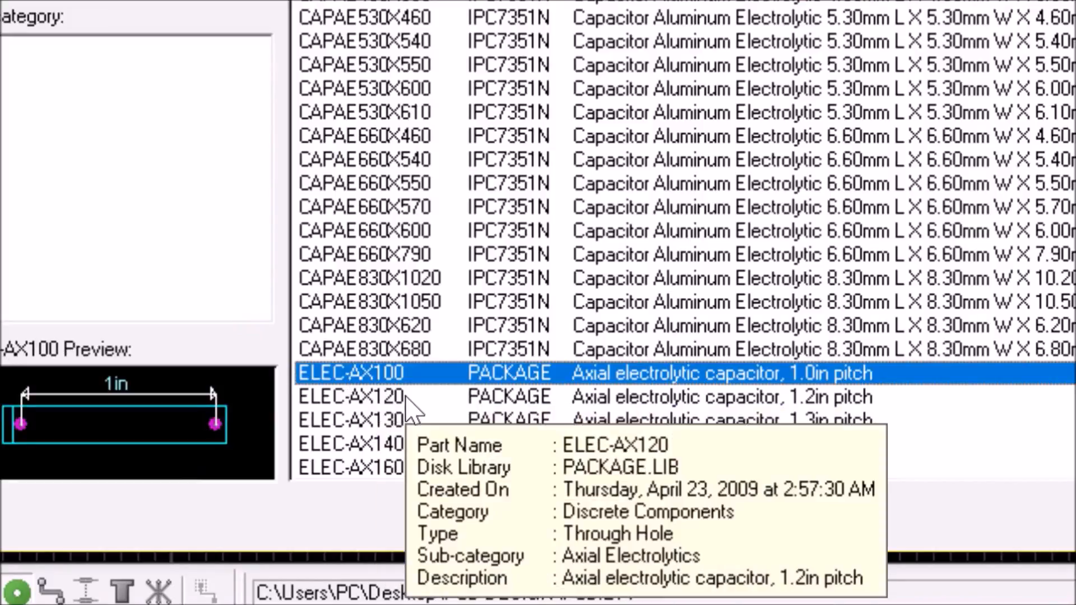
key(Down)
key(Down)
key(Down)
key(Down)
key(Down)
key(Down)
key(Down)
key(Down)
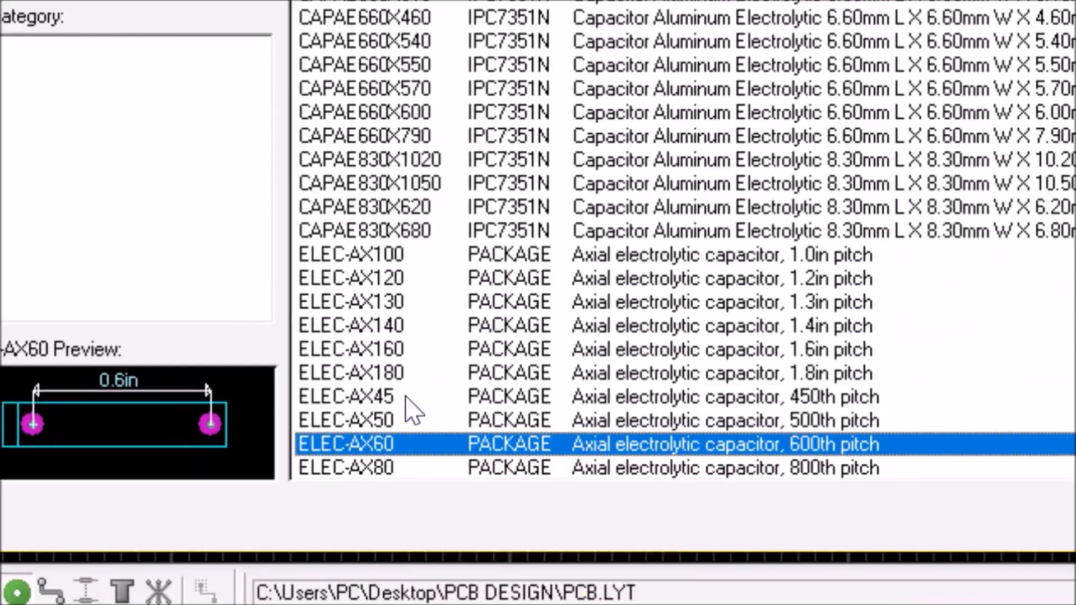
key(Down)
key(Down)
key(Down)
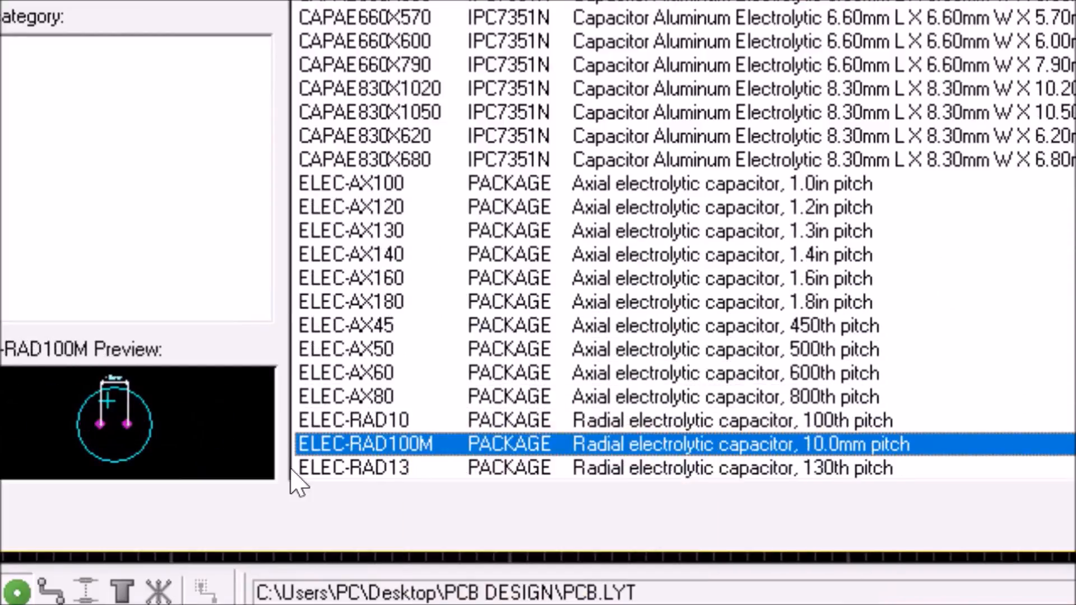
key(Down)
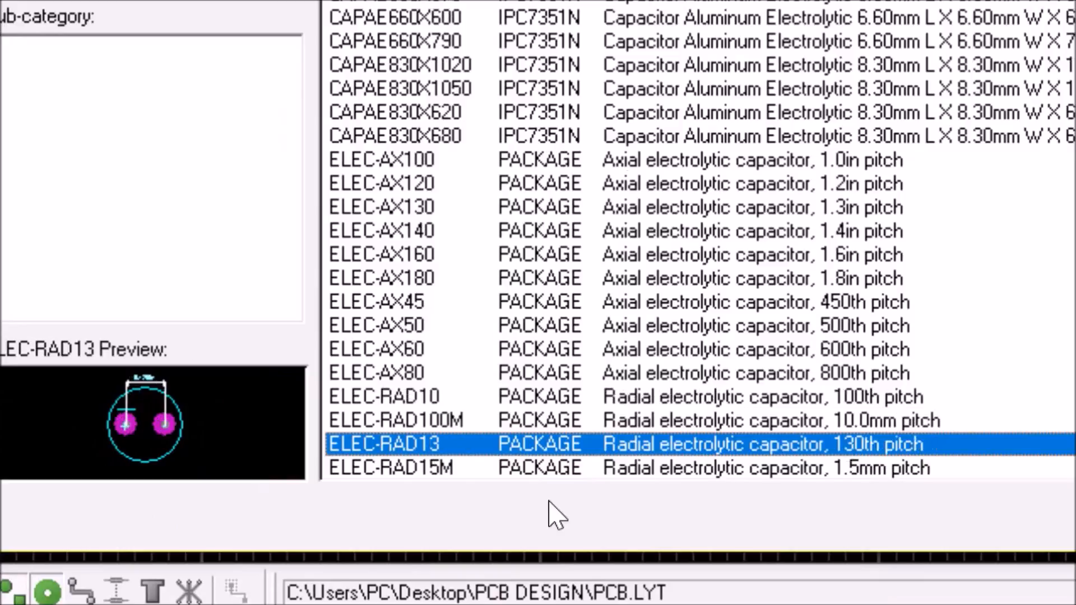
key(Down)
key(Down)
key(Down)
key(Down)
key(Down)
key(Down)
key(Down)
key(Down)
key(Down)
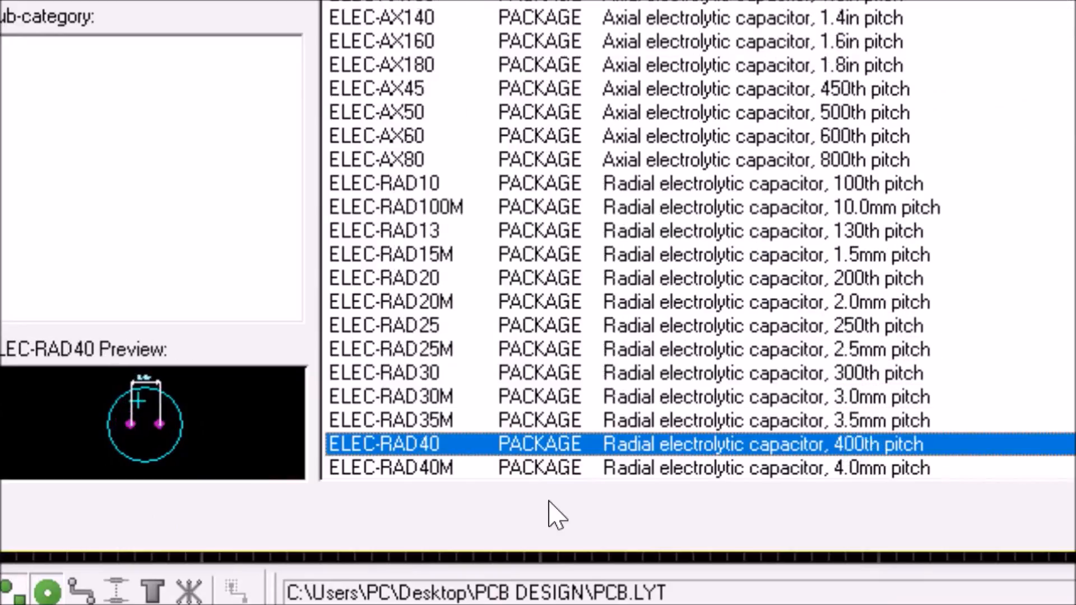
key(Down)
key(Down)
key(Down)
key(Down)
key(Down)
key(Down)
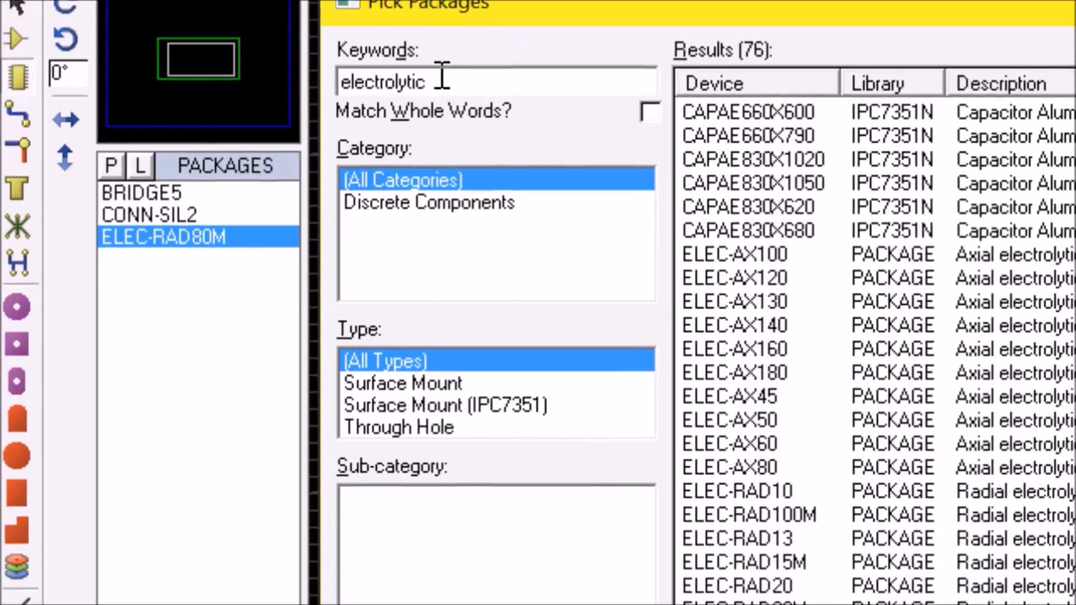
- Search the packages for "diode" and add the generic 250th-pitch DIODE25 to the package list
key(BackSpace)
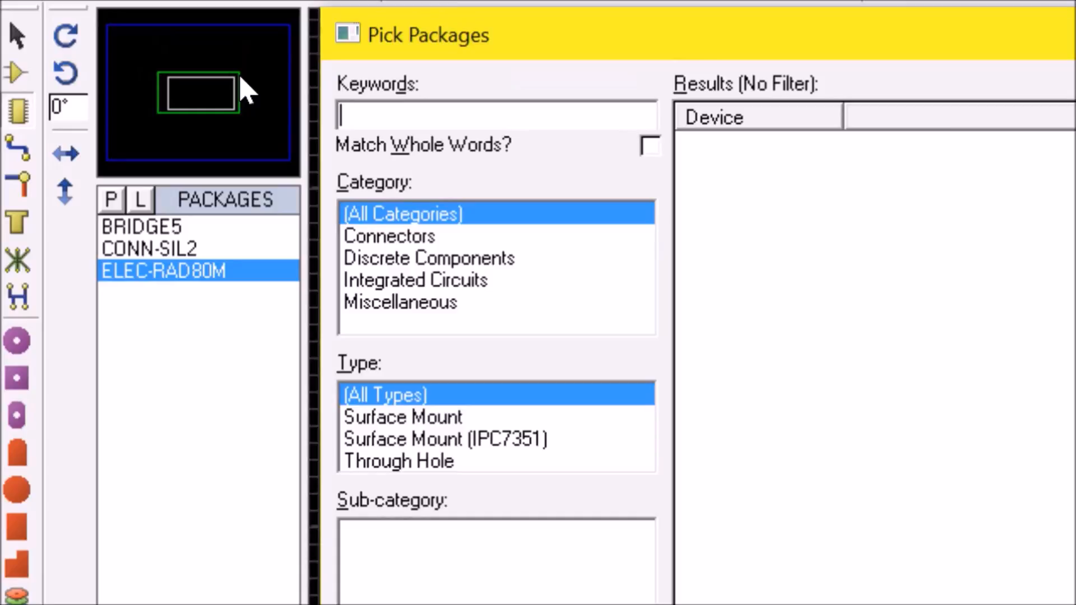
text(diode)
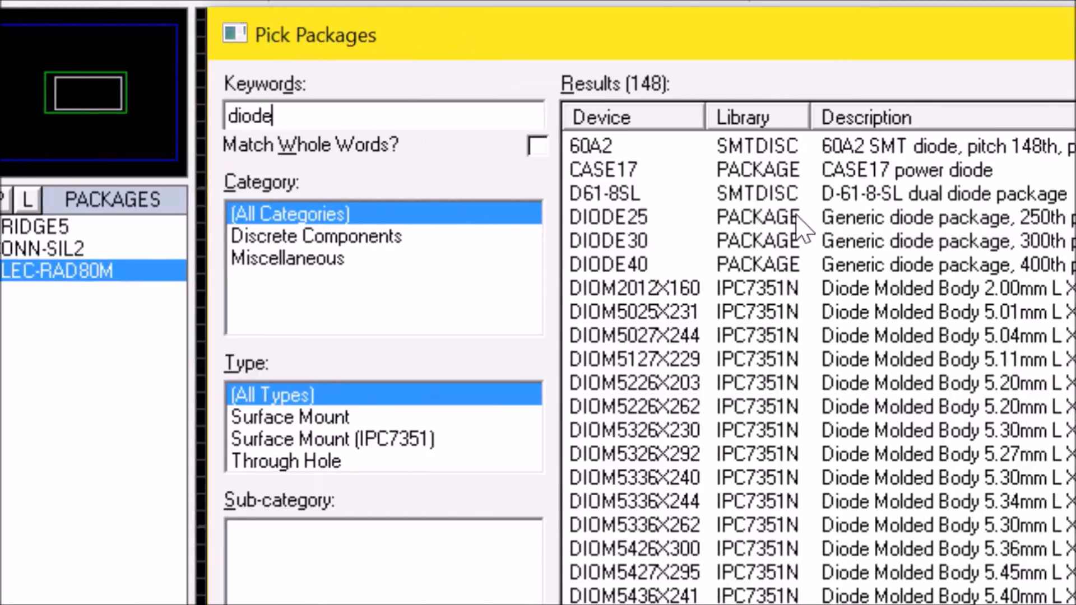
click(637, 224)
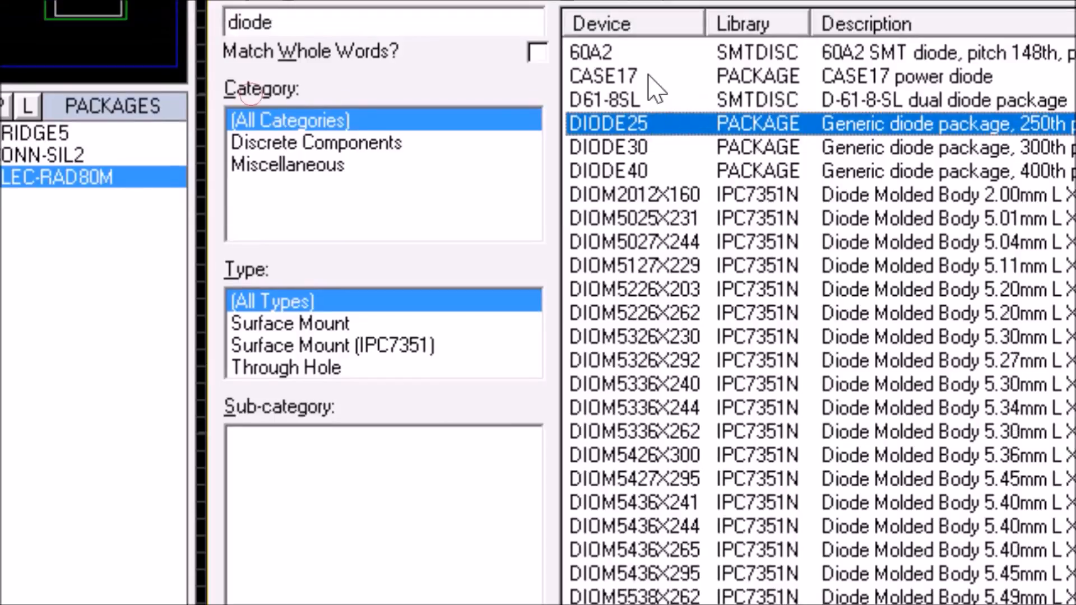
click(650, 76)
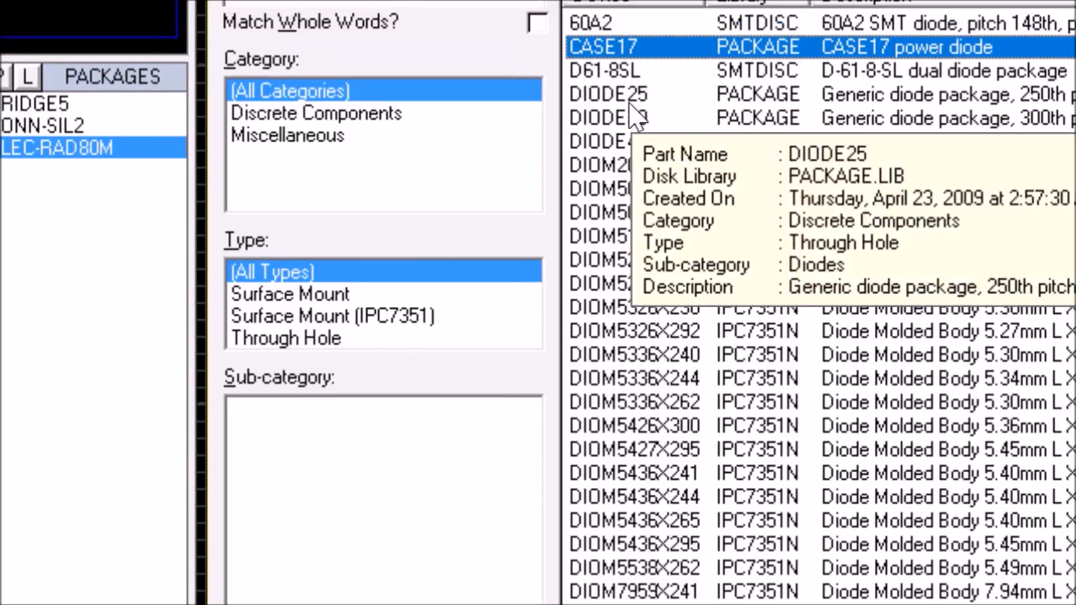
click(629, 101)
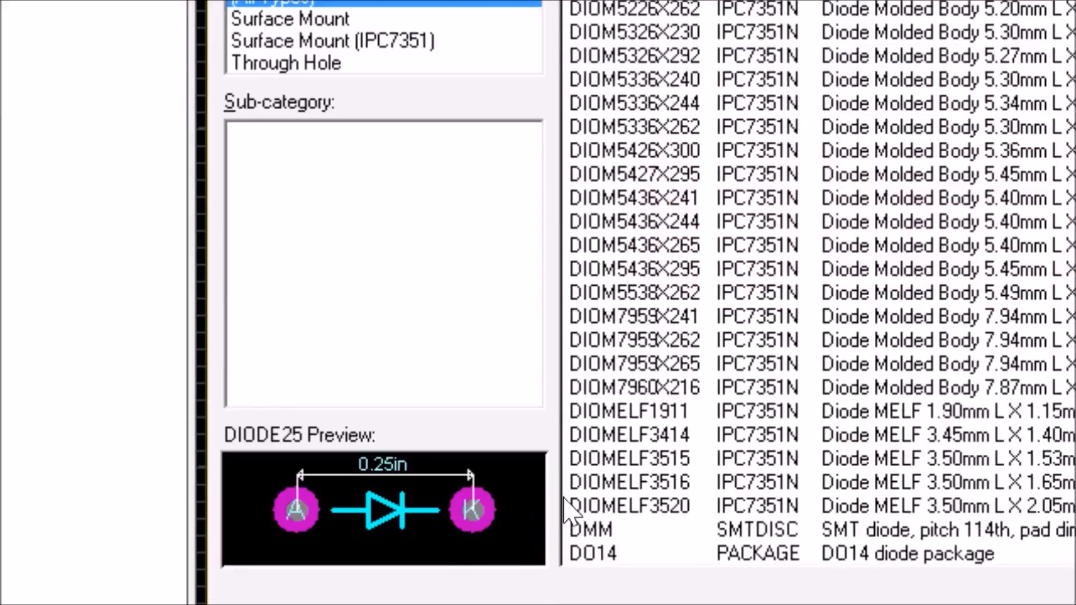
mouse_move(570, 493)
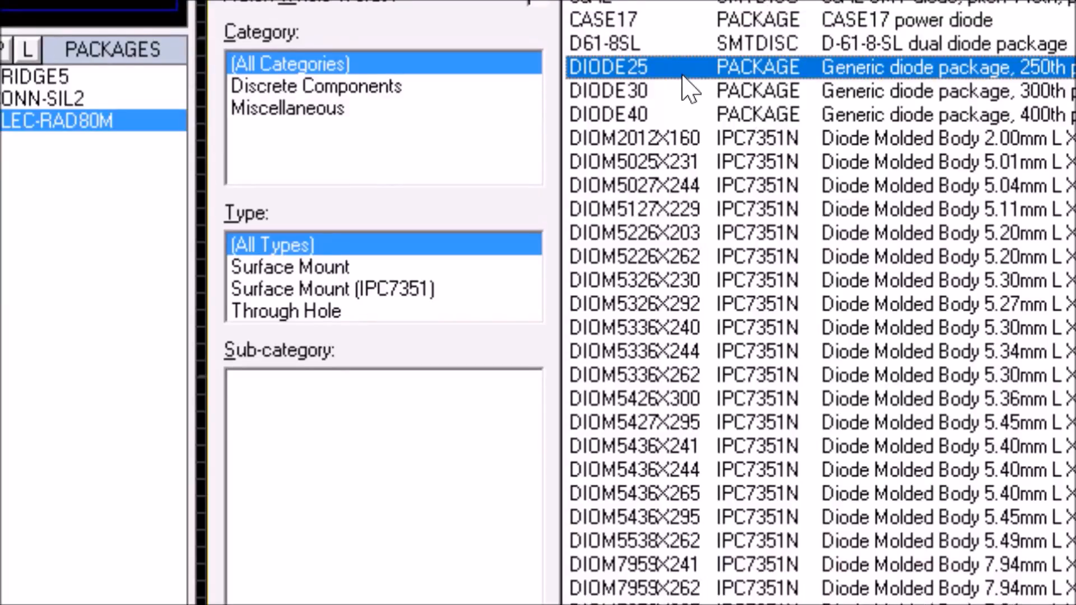
double_click(682, 76)
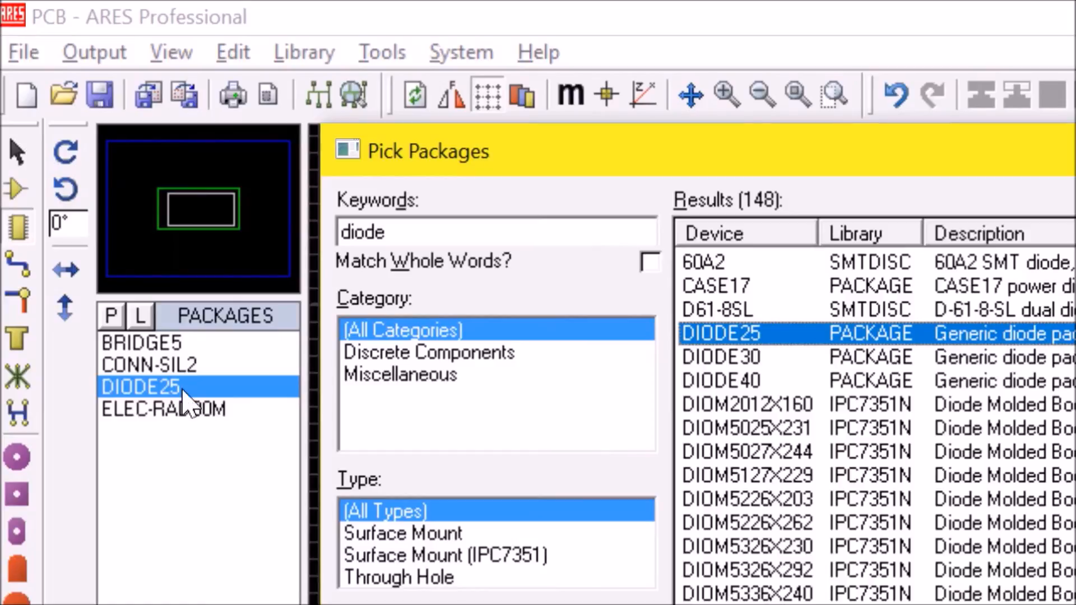
- Replace the package search keywords with "p1" and select the P1 package for preview
click(759, 286)
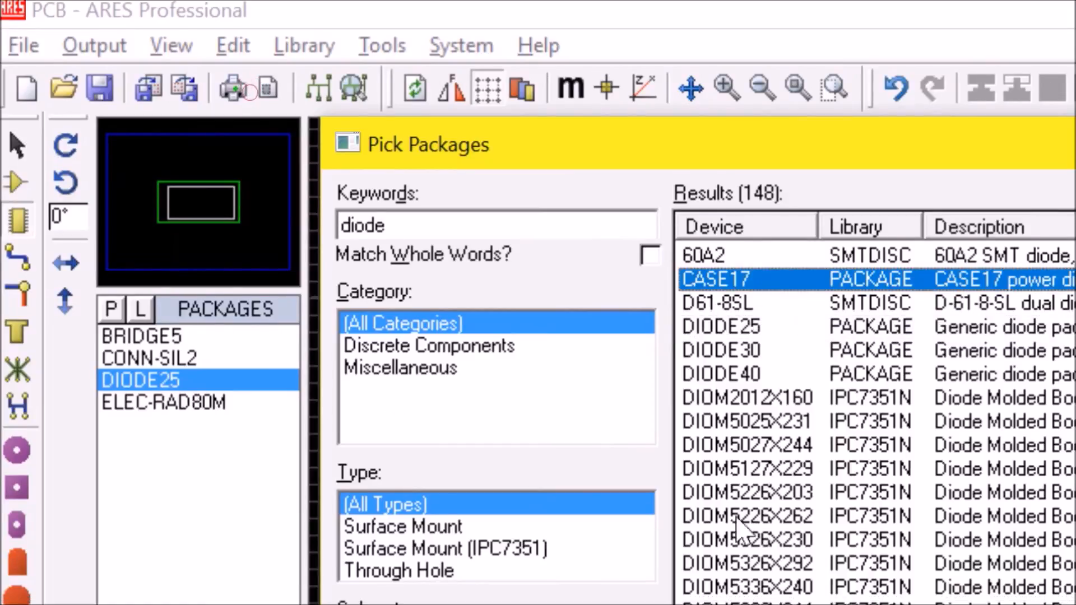
drag(392, 224, 310, 227)
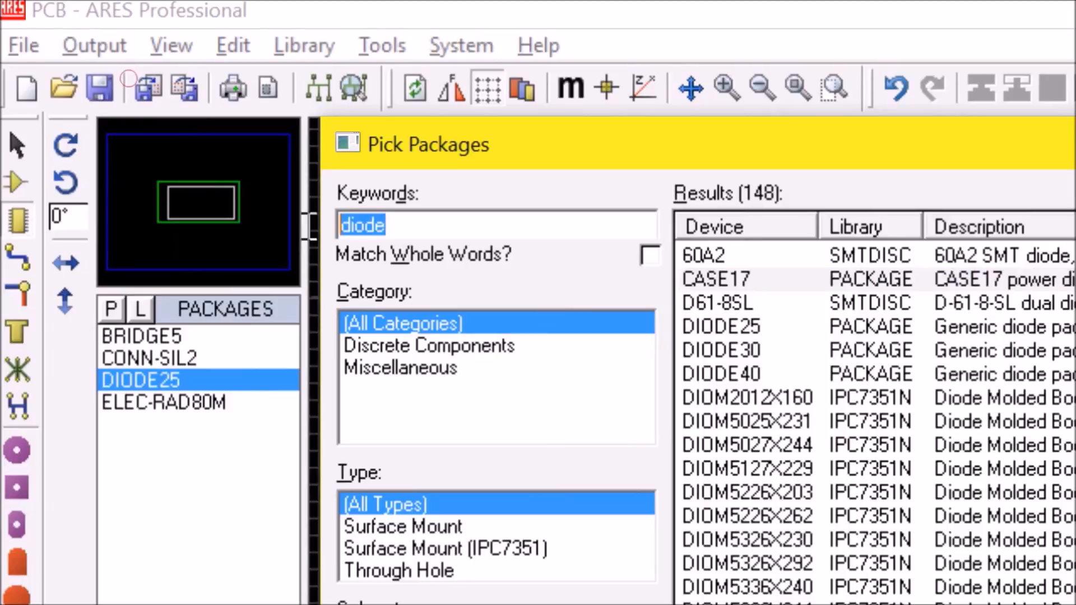
key(BackSpace)
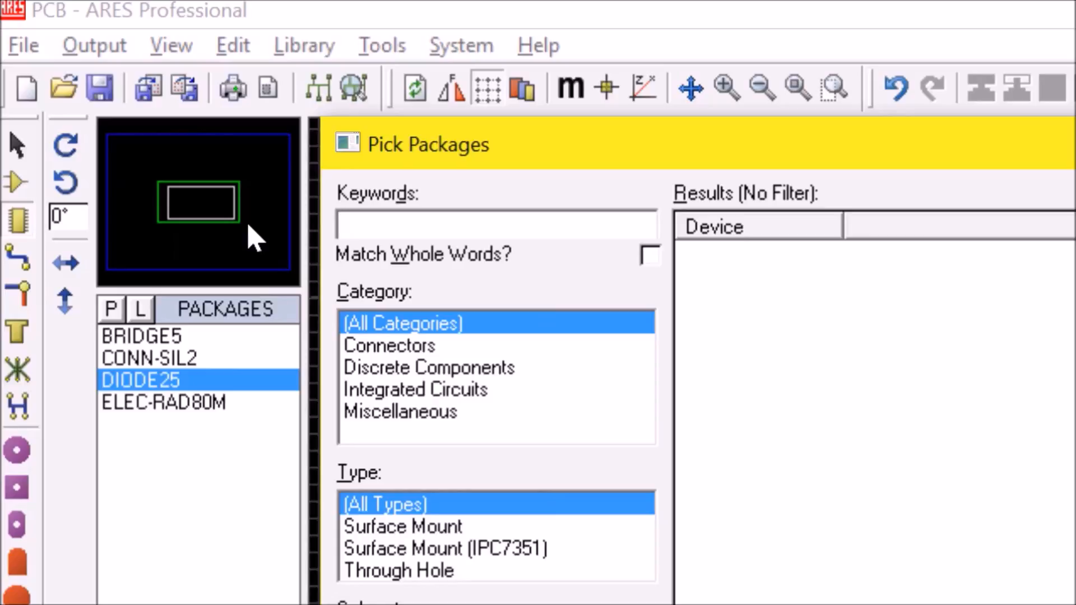
text(p1)
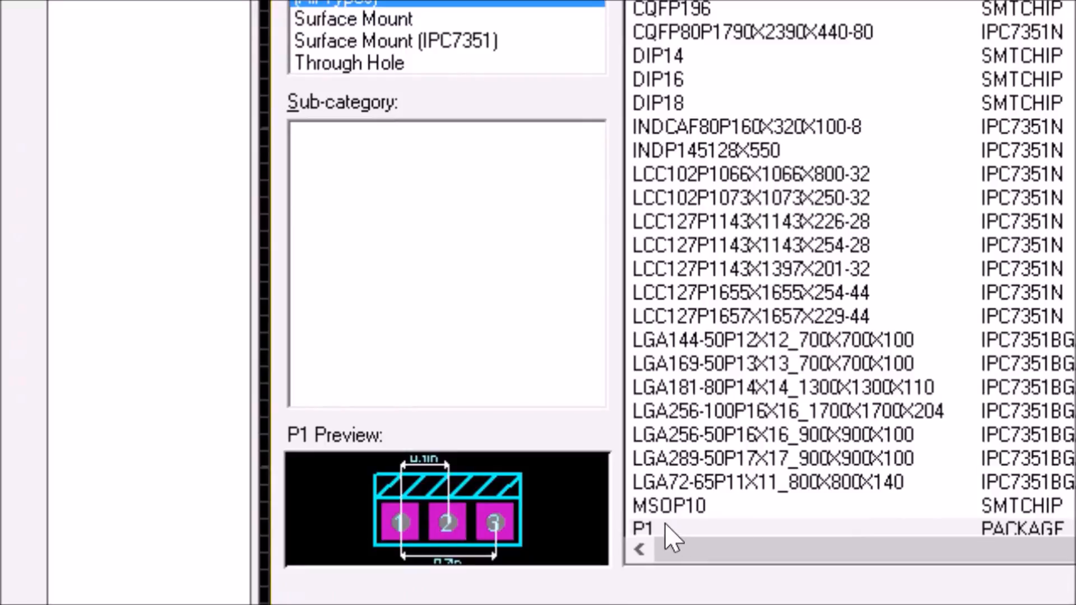
click(665, 558)
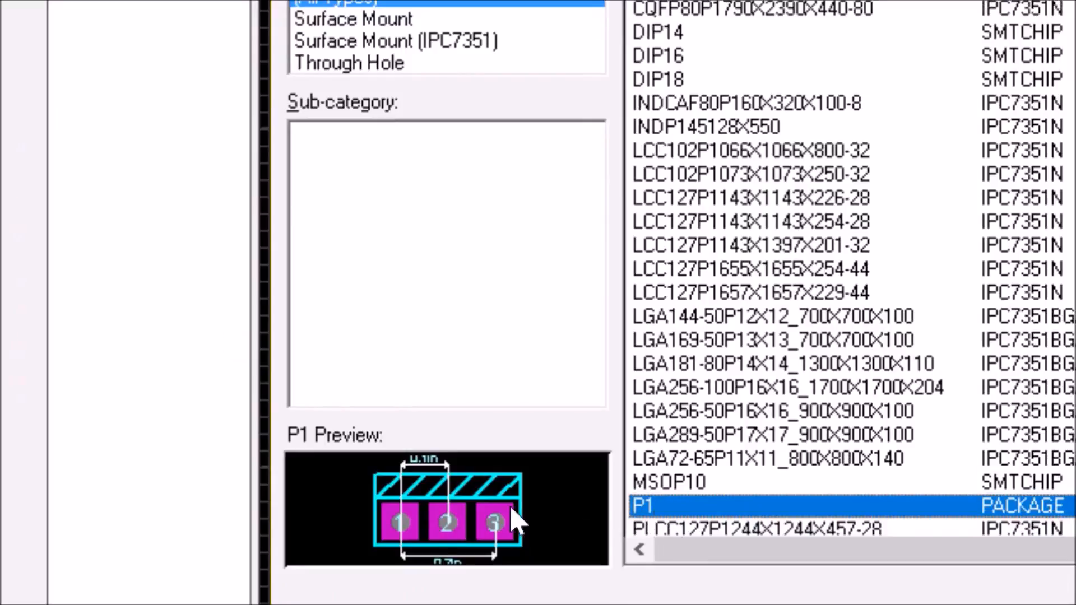